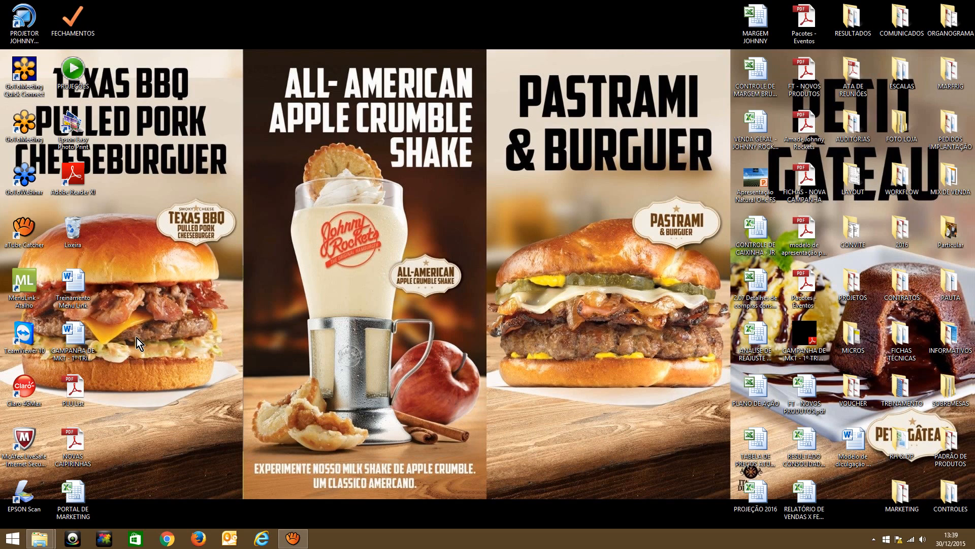
# Launch MenuLink and log in with the user name and account password
pyautogui.doubleClick(24, 285)
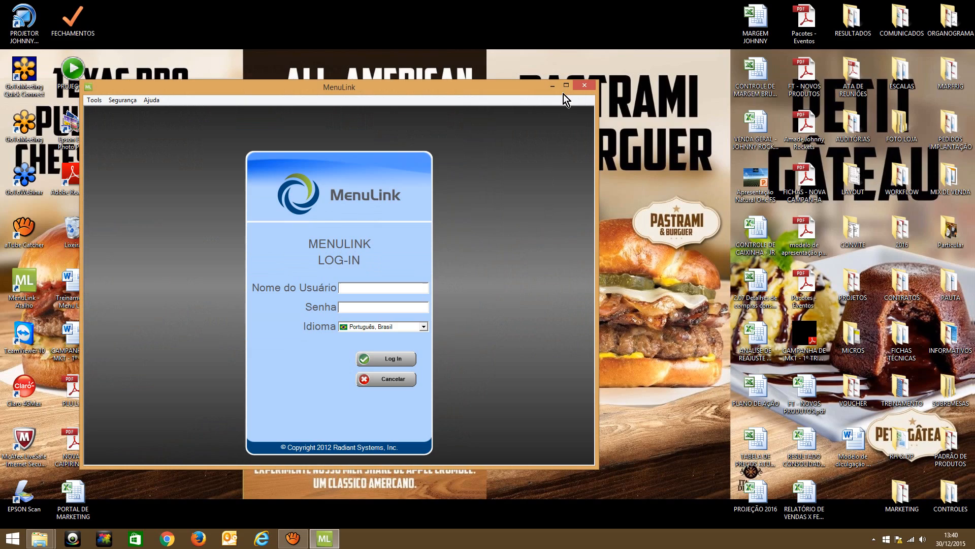
pyautogui.click(567, 87)
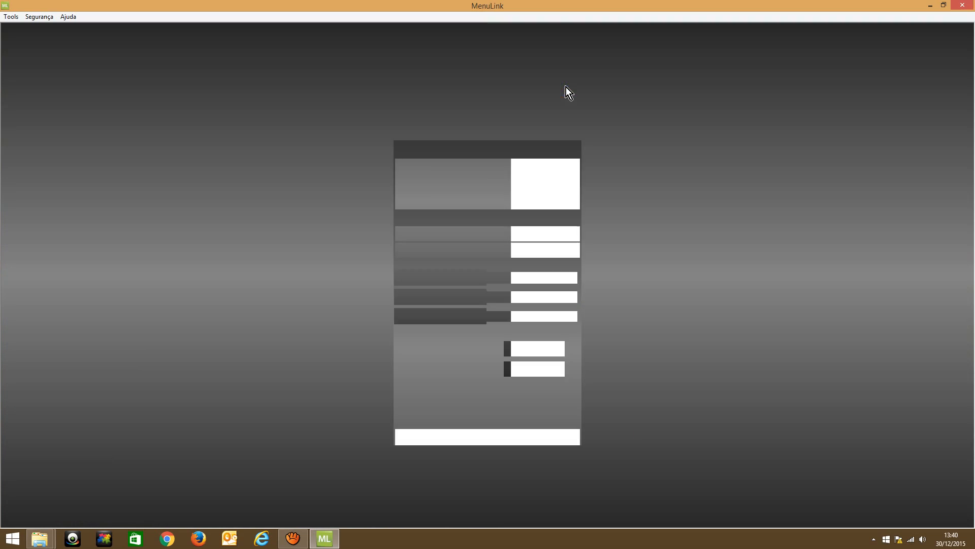
pyautogui.write('ALAN')
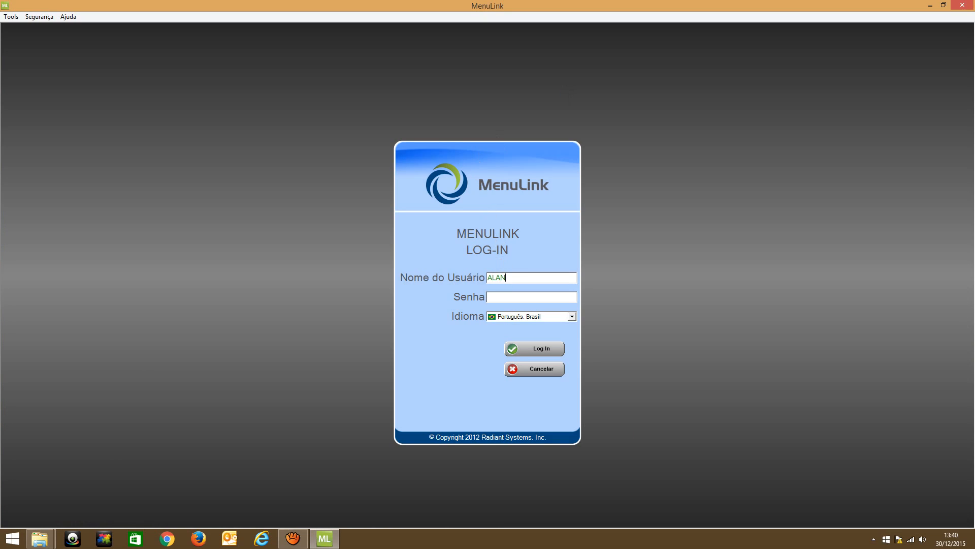
pyautogui.press('BackSpace')
pyautogui.press('BackSpace')
pyautogui.press('BackSpace')
pyautogui.press('BackSpace')
pyautogui.press('Tab')
pyautogui.click(528, 351)
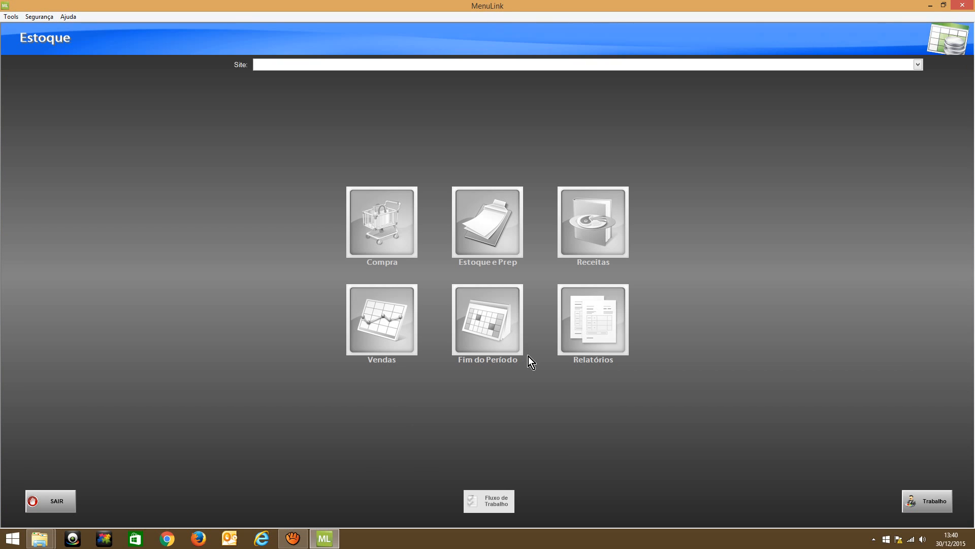
# Select West Plaza Shopping as the site to work on
pyautogui.click(918, 65)
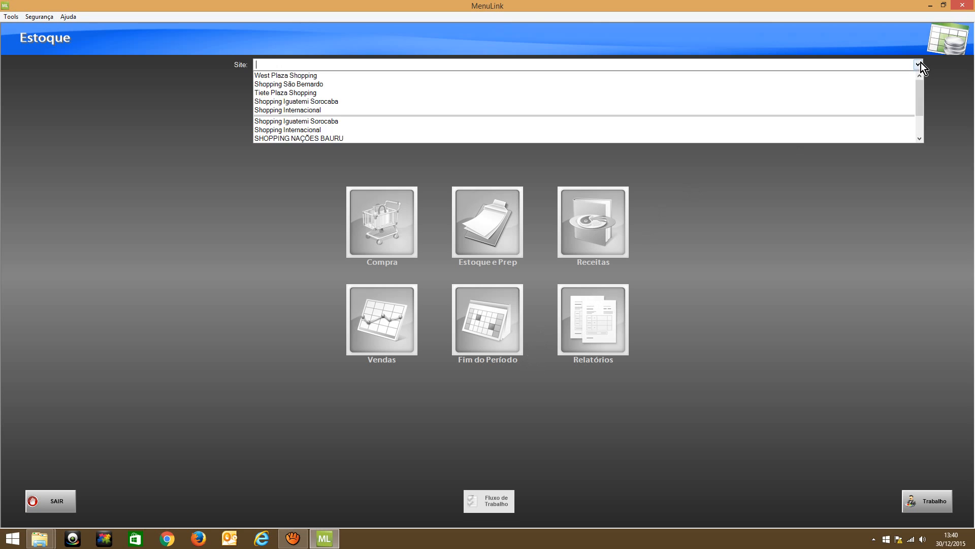
pyautogui.scroll(-2, 504, 108)
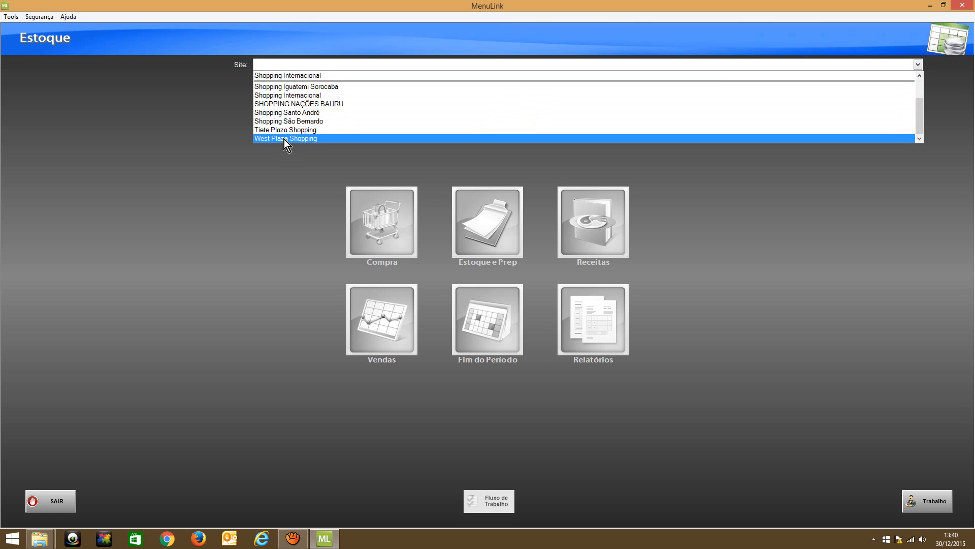
pyautogui.click(286, 138)
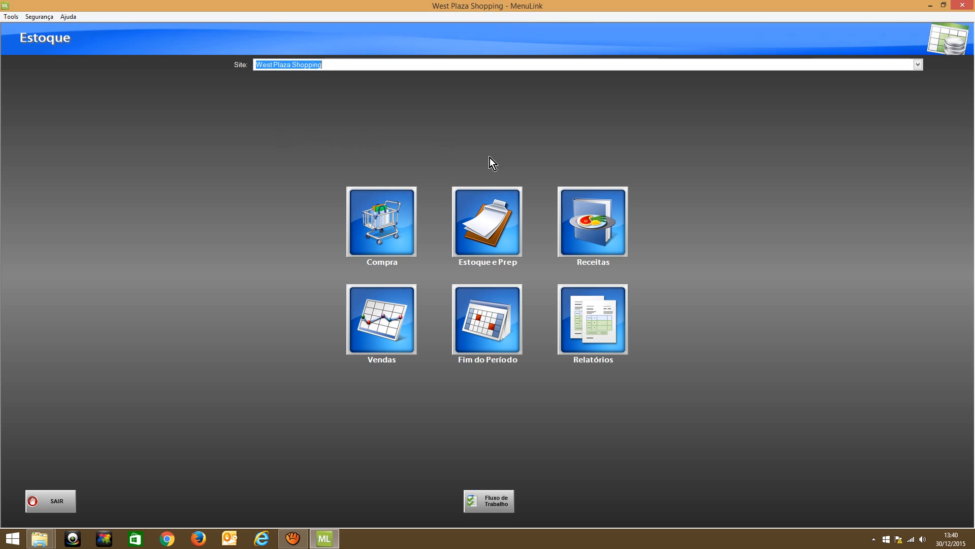
# Open the daily count list (CONTAGEM DIARIA) from the Contagem area of Estoque e Prep
pyautogui.click(486, 215)
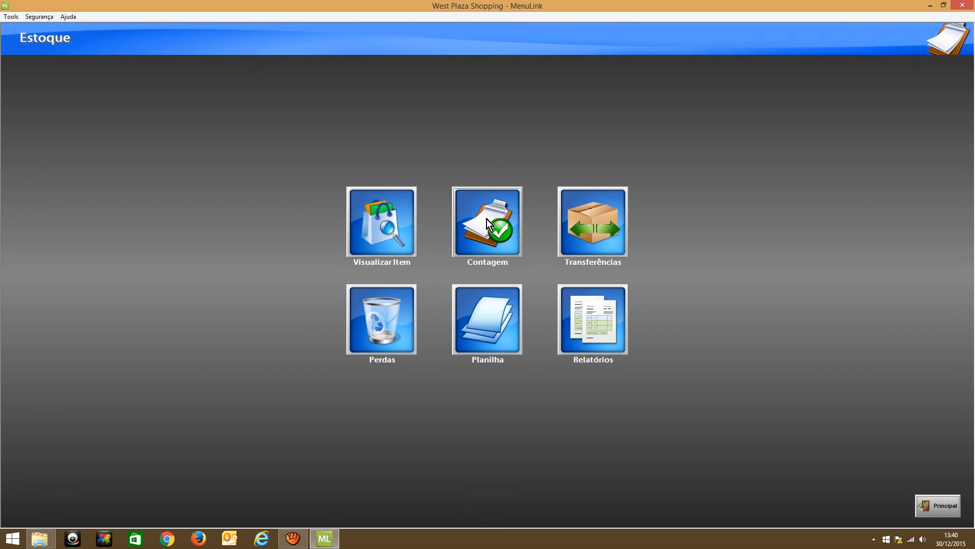
pyautogui.click(953, 511)
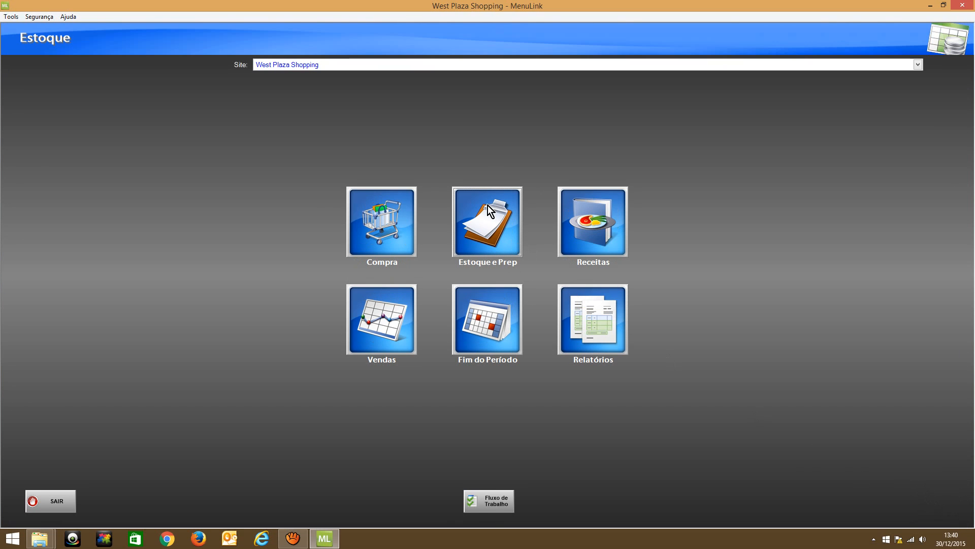
pyautogui.click(494, 223)
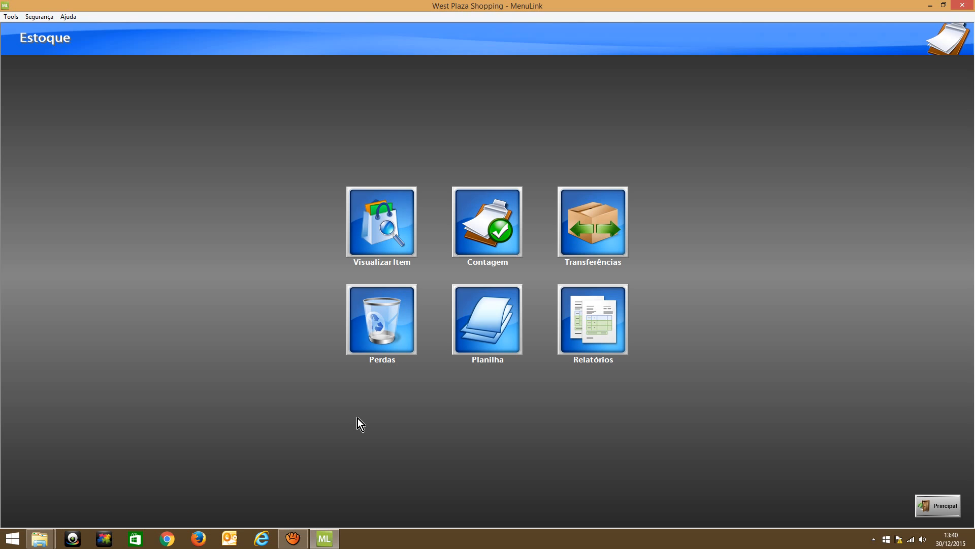
pyautogui.click(470, 216)
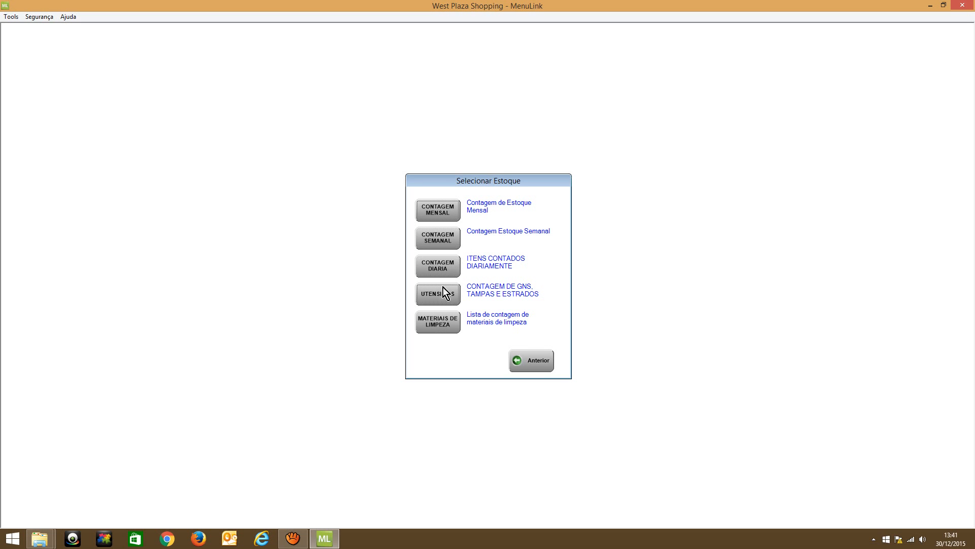
pyautogui.click(433, 268)
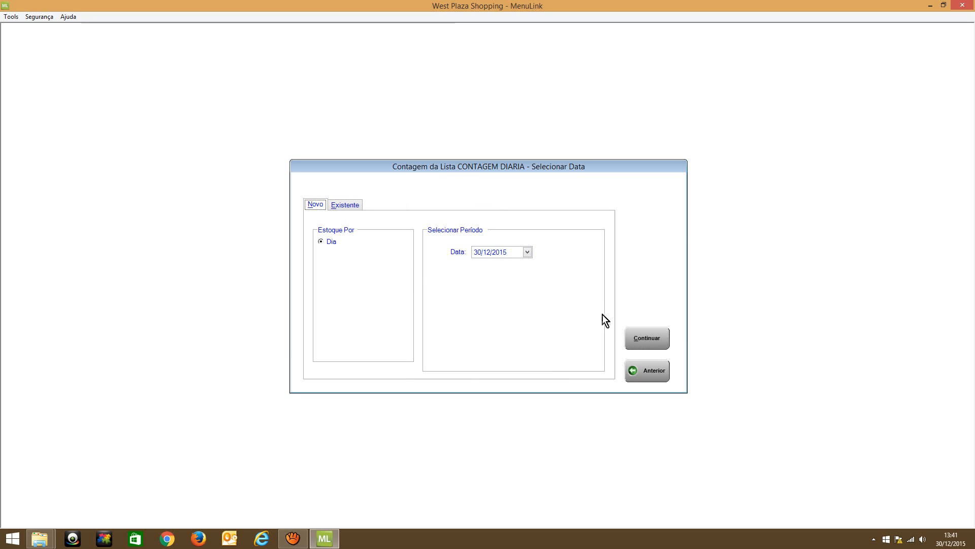
# Look through the dates of the existing CONTAGEM DIARIA stock counts without choosing one
pyautogui.click(350, 208)
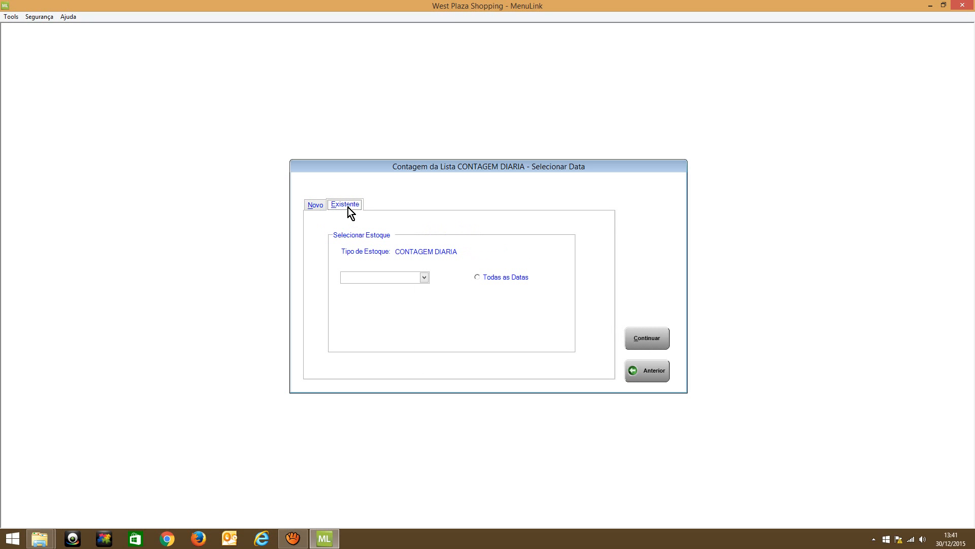
pyautogui.click(426, 278)
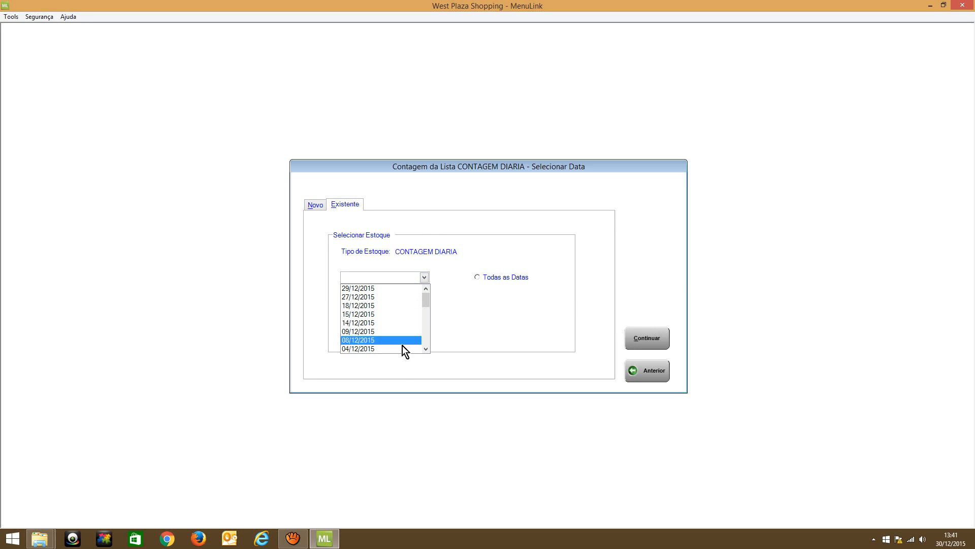
pyautogui.moveTo(426, 303)
pyautogui.mouseDown()
pyautogui.moveTo(428, 344)
pyautogui.moveTo(427, 297)
pyautogui.mouseUp()
pyautogui.click(432, 224)
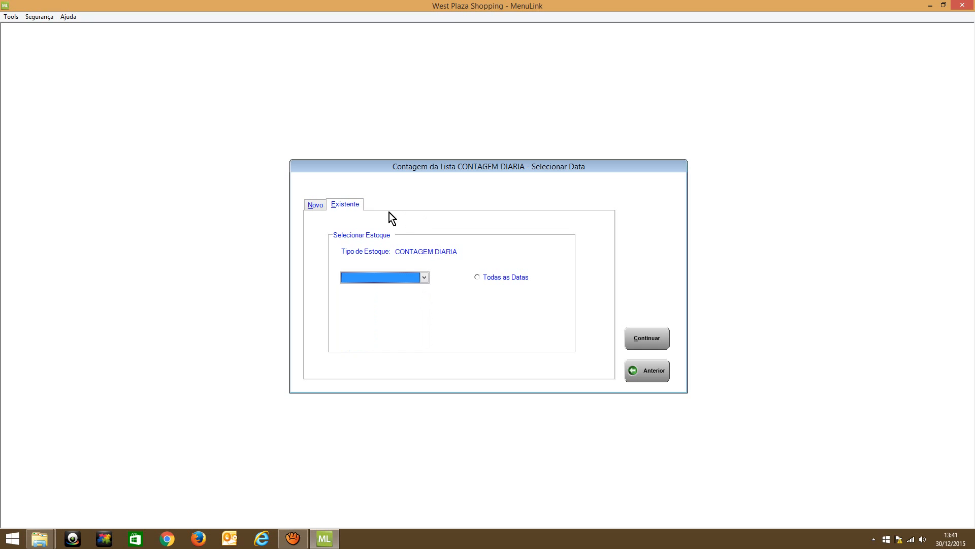
# Start a new CONTAGEM DIARIA stock count by day for 30/12/2015
pyautogui.click(315, 205)
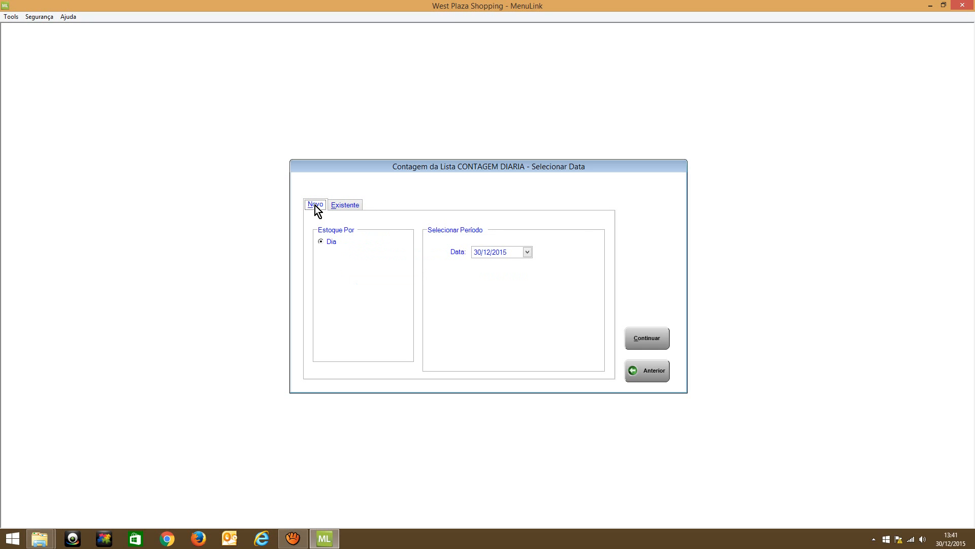
pyautogui.click(644, 340)
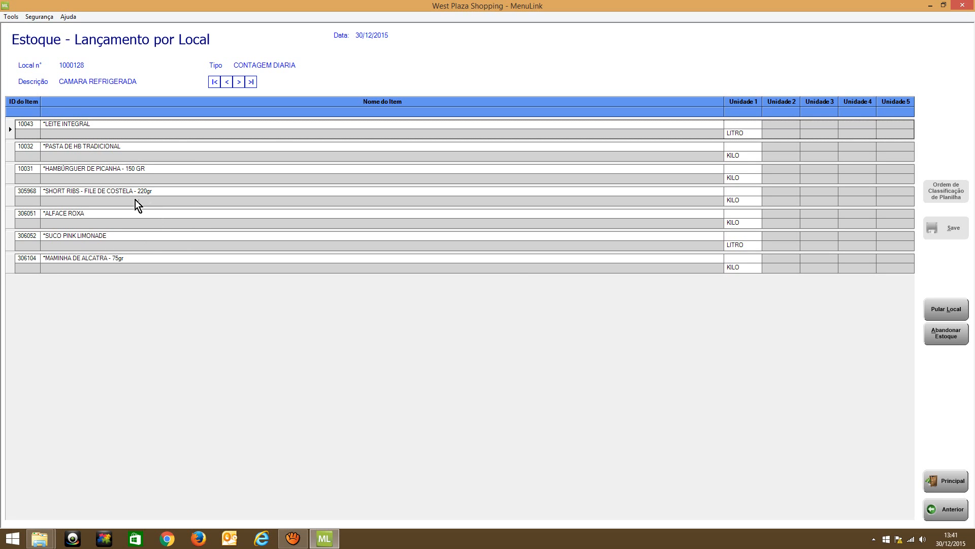
# Examine the item lists of all stock locations in the daily count and return to CAMARA REFRIGERADA
pyautogui.click(239, 77)
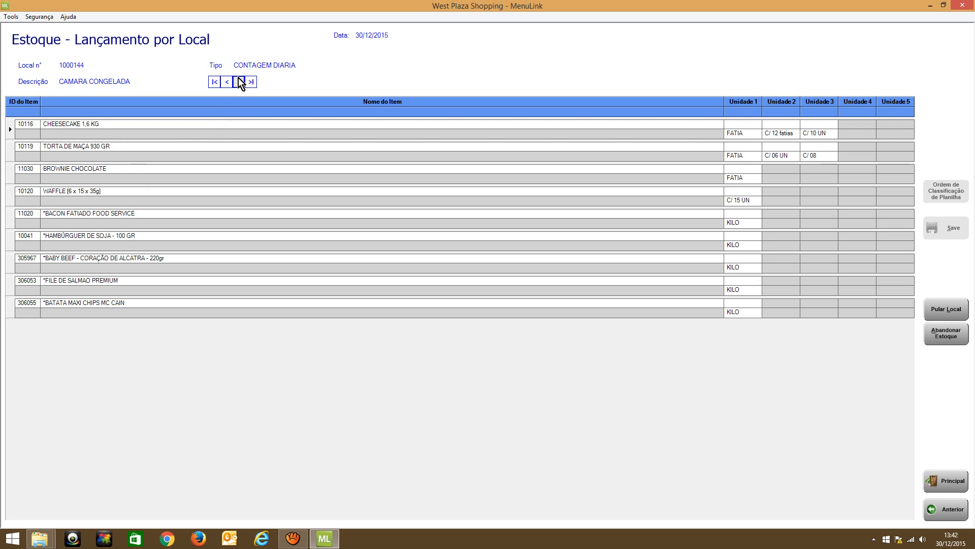
pyautogui.click(238, 80)
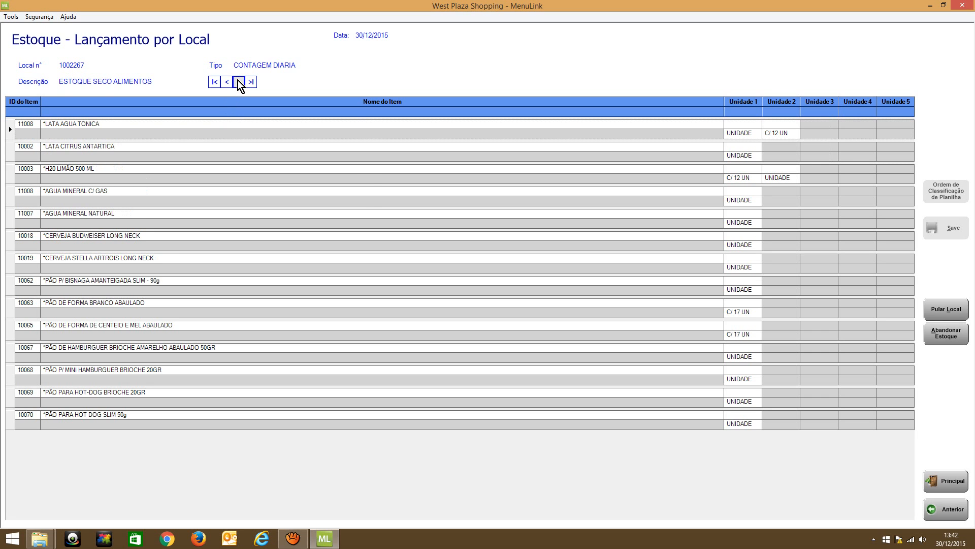
pyautogui.click(238, 80)
pyautogui.click(221, 175)
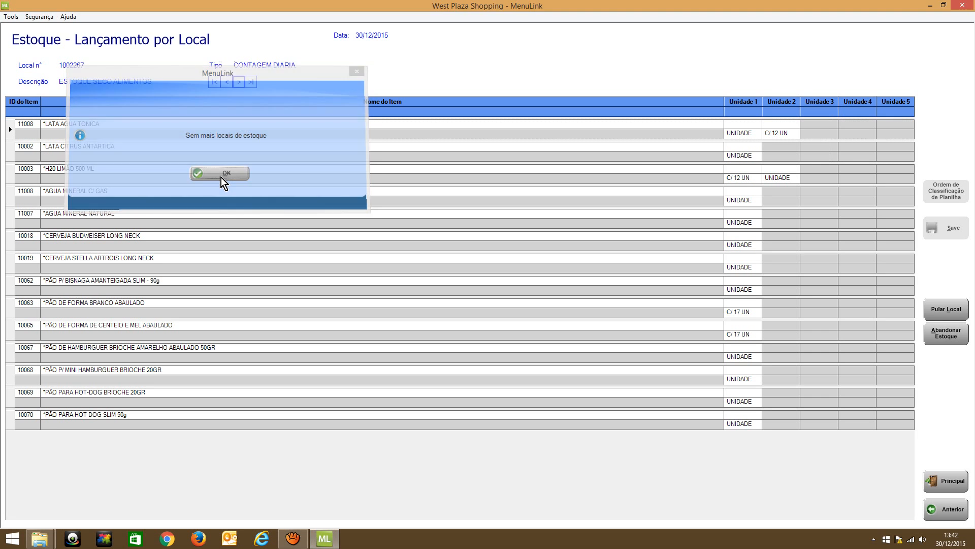
pyautogui.click(227, 80)
pyautogui.click(227, 80)
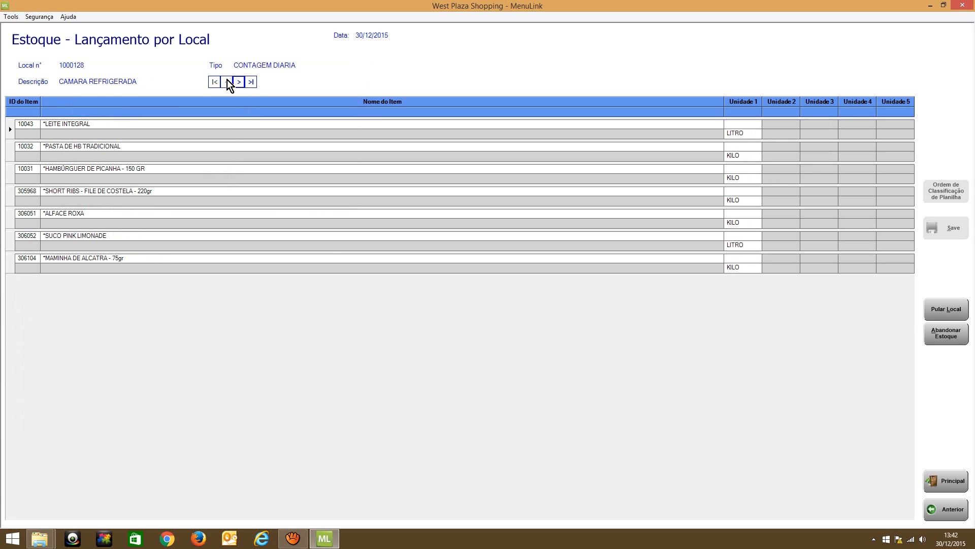
pyautogui.click(241, 81)
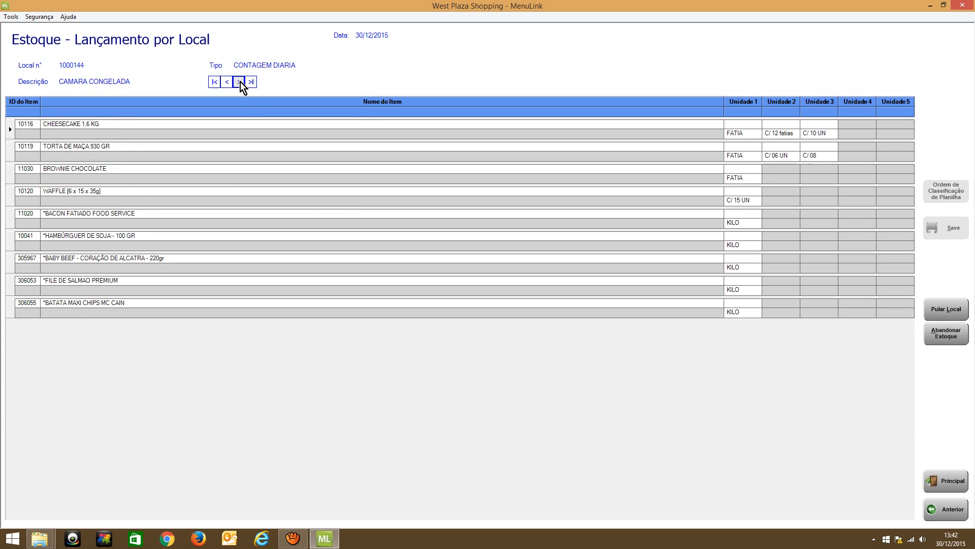
pyautogui.click(240, 81)
pyautogui.click(228, 82)
pyautogui.click(228, 81)
pyautogui.click(239, 82)
pyautogui.click(240, 81)
pyautogui.click(239, 81)
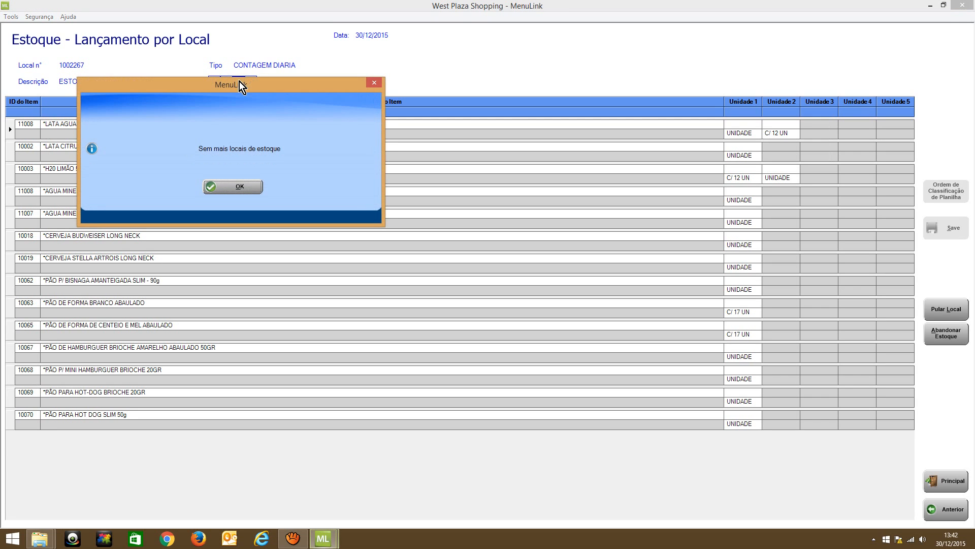
pyautogui.click(226, 186)
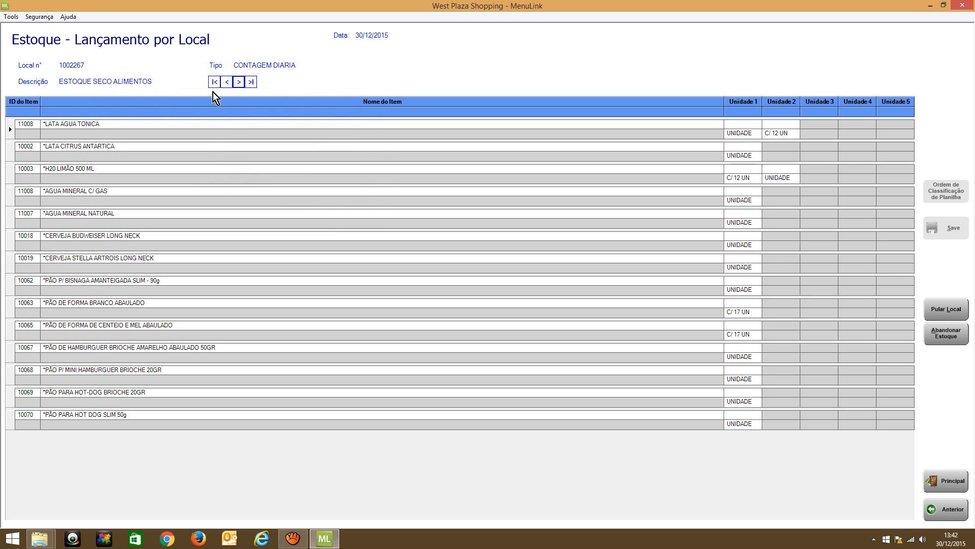
pyautogui.click(224, 82)
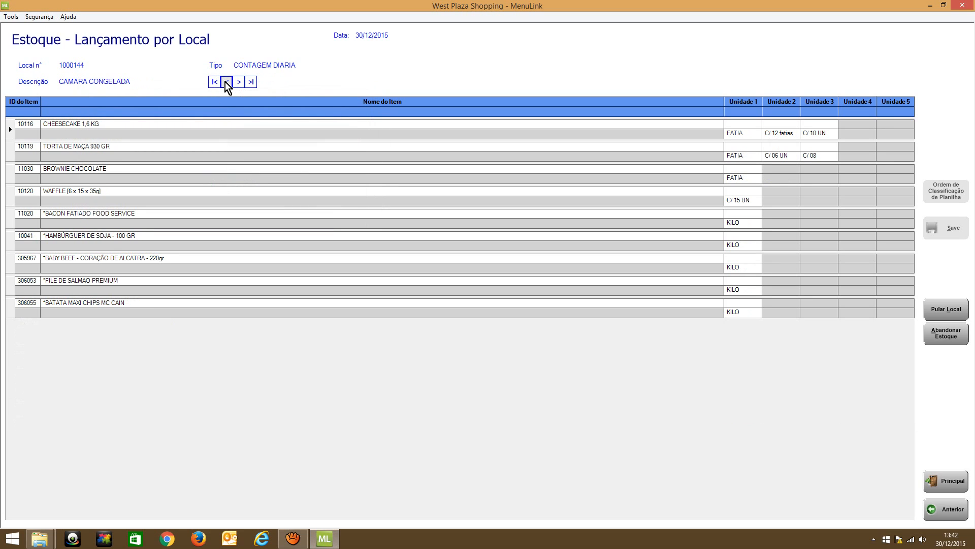
pyautogui.click(224, 82)
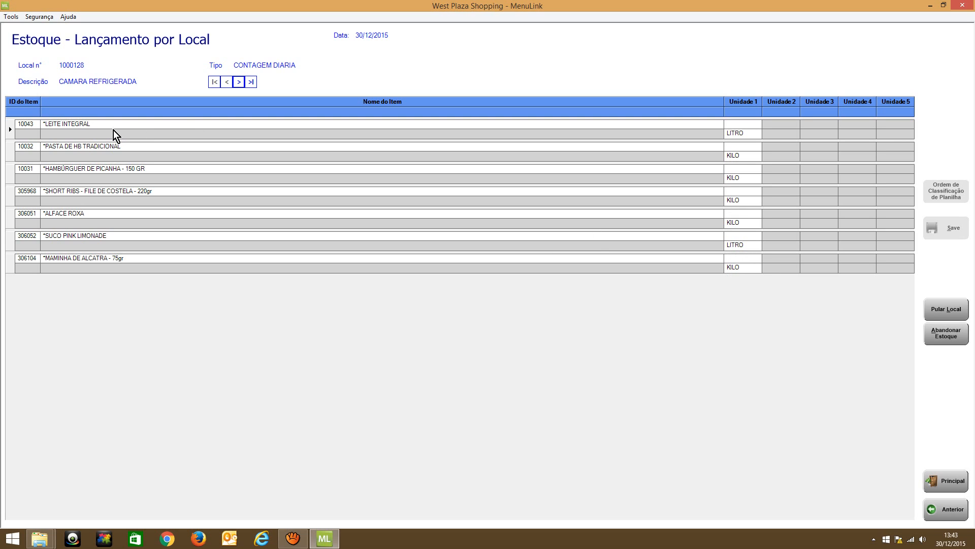
# Enter 5 litres for LEITE INTEGRAL in CAMARA REFRIGERADA and go on to the CAMARA CONGELADA location
pyautogui.click(739, 126)
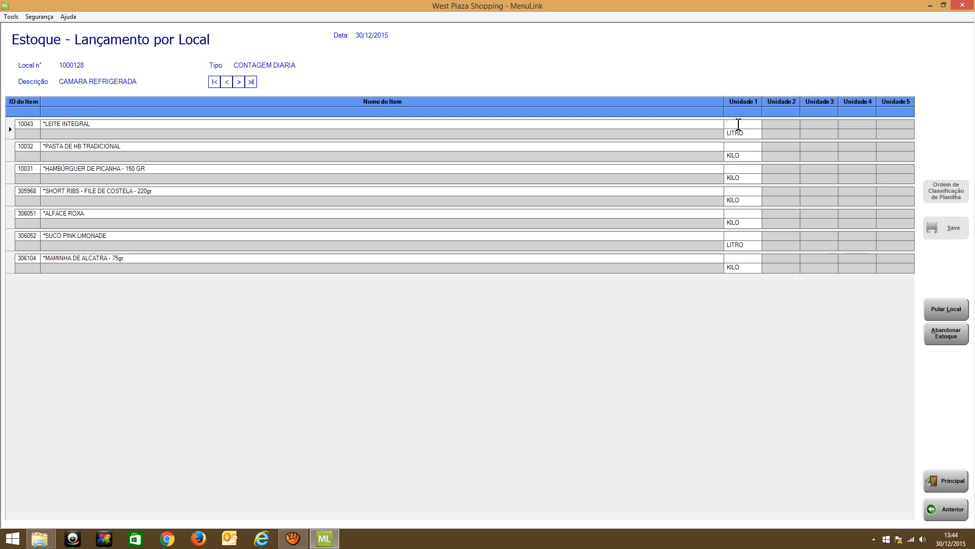
pyautogui.write('5')
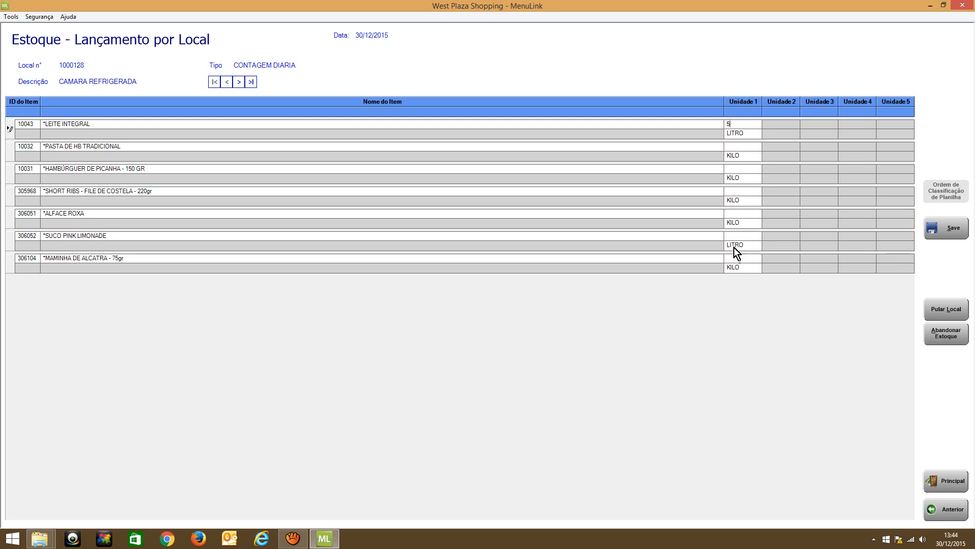
pyautogui.click(240, 82)
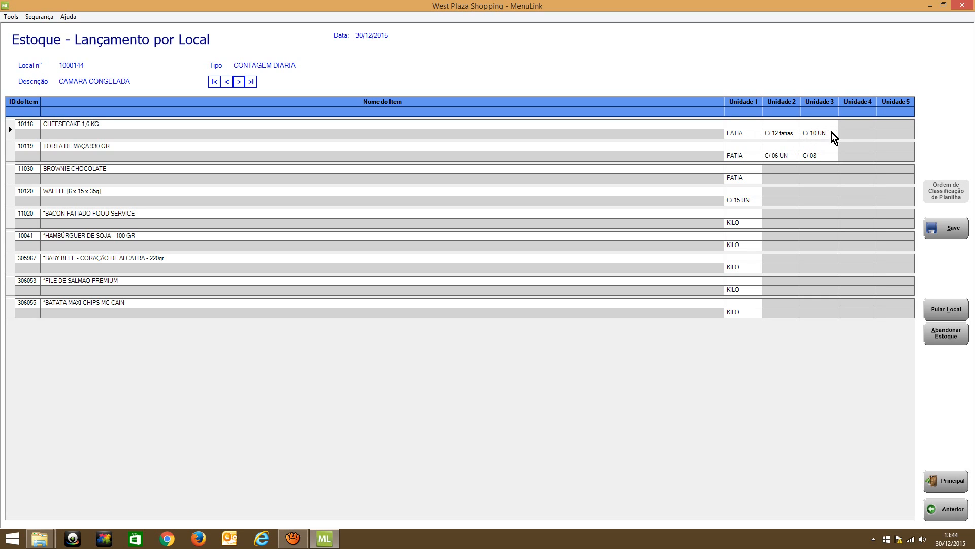
# Record CHEESECAKE 1,6 KG as 1 package of 12 slices (C/ 12 fatias) plus 4 loose slices (FATIA)
pyautogui.click(771, 125)
pyautogui.write('1')
pyautogui.write('4')
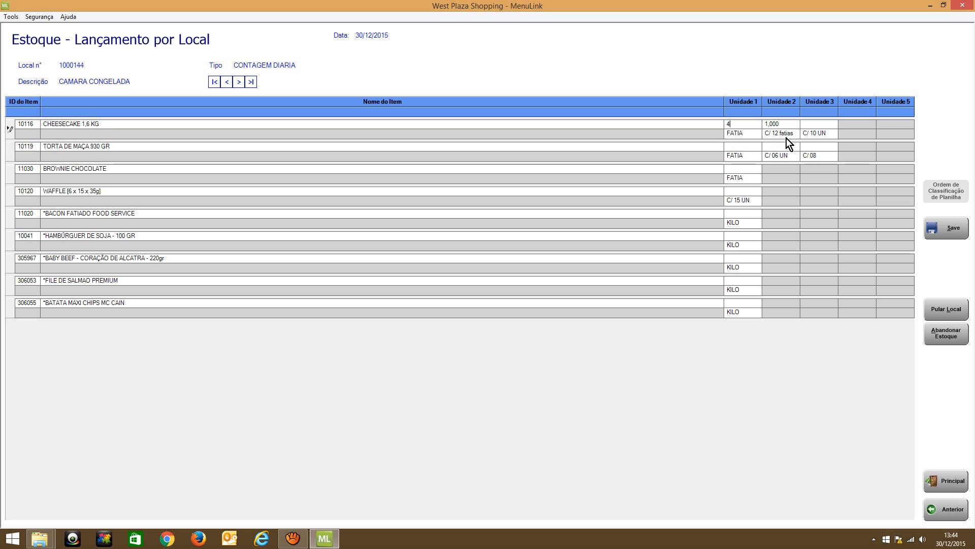
pyautogui.click(783, 126)
pyautogui.write('1')
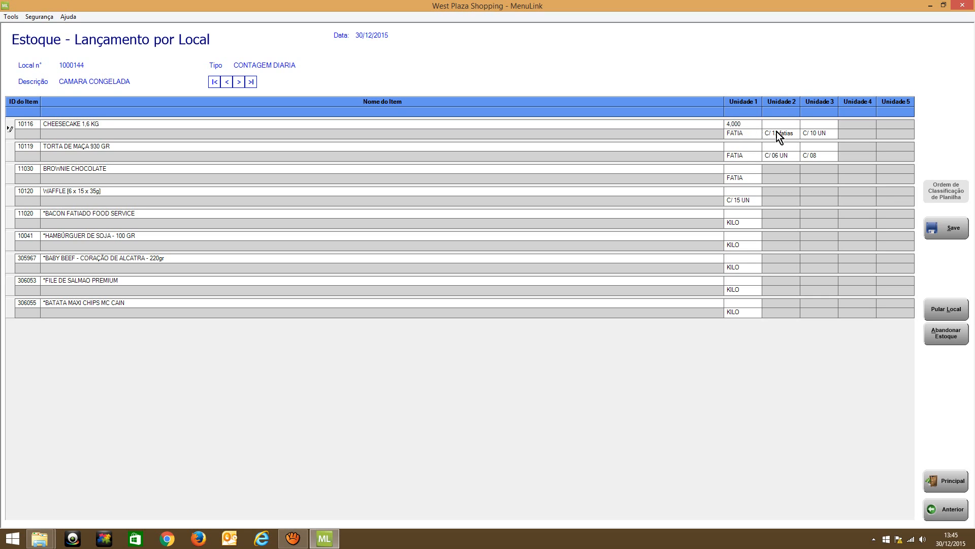
# Set the CHEESECAKE 1,6 KG count to 16 slices (FATIA) and clear its 12-slice package quantity
pyautogui.click(750, 123)
pyautogui.write('16')
pyautogui.click(787, 125)
pyautogui.press('BackSpace')
pyautogui.press('BackSpace')
# Review the quantities entered across the stock locations, ending at CAMARA CONGELADA
pyautogui.click(238, 83)
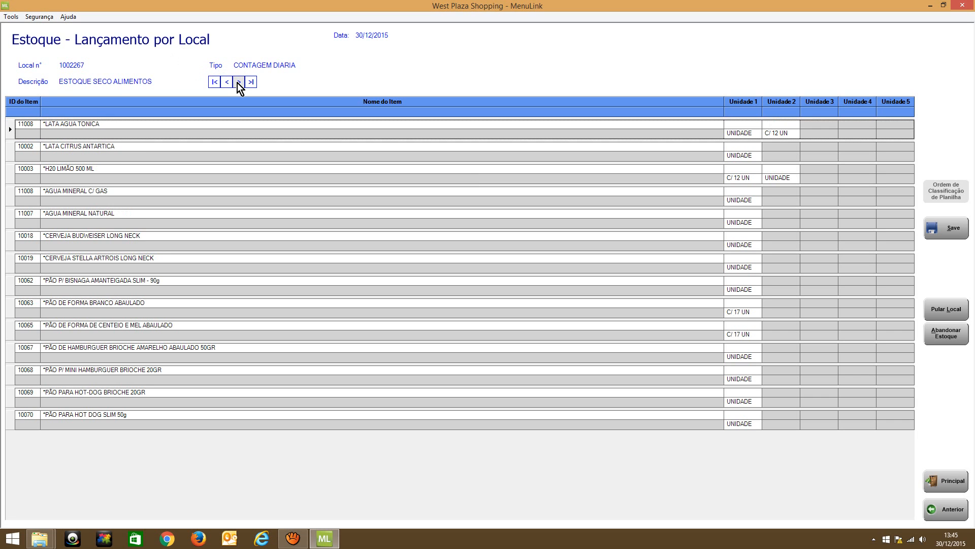
pyautogui.click(237, 82)
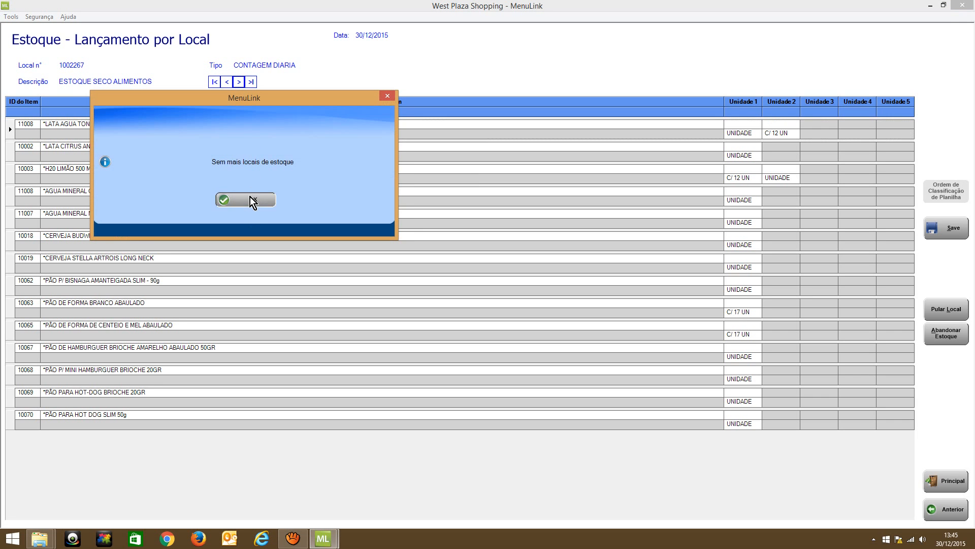
pyautogui.click(250, 197)
pyautogui.click(228, 82)
pyautogui.click(228, 82)
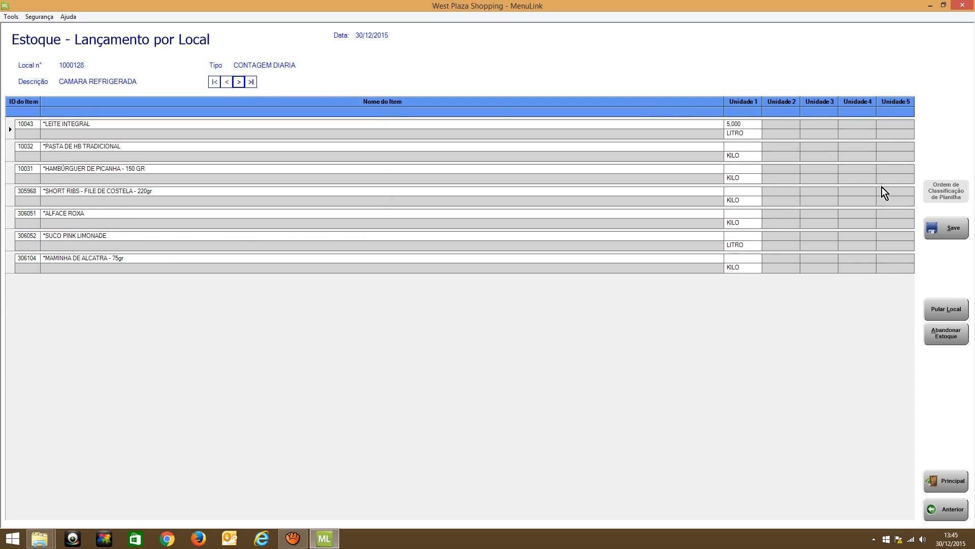
pyautogui.click(239, 82)
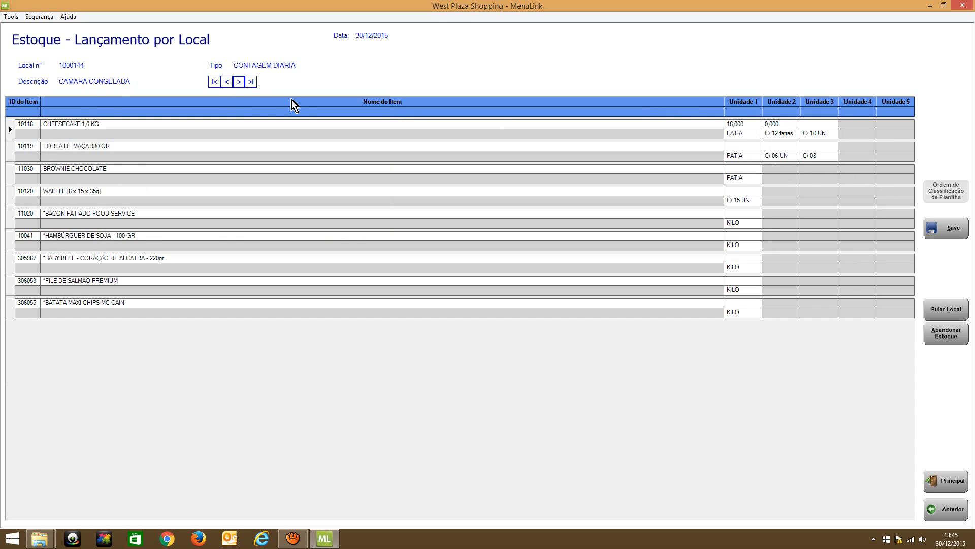
# Clear the FATIA quantity of CHEESECAKE 1,6 KG, then save the daily count and return to the stock menu
pyautogui.click(756, 124)
pyautogui.press('BackSpace')
pyautogui.click(228, 86)
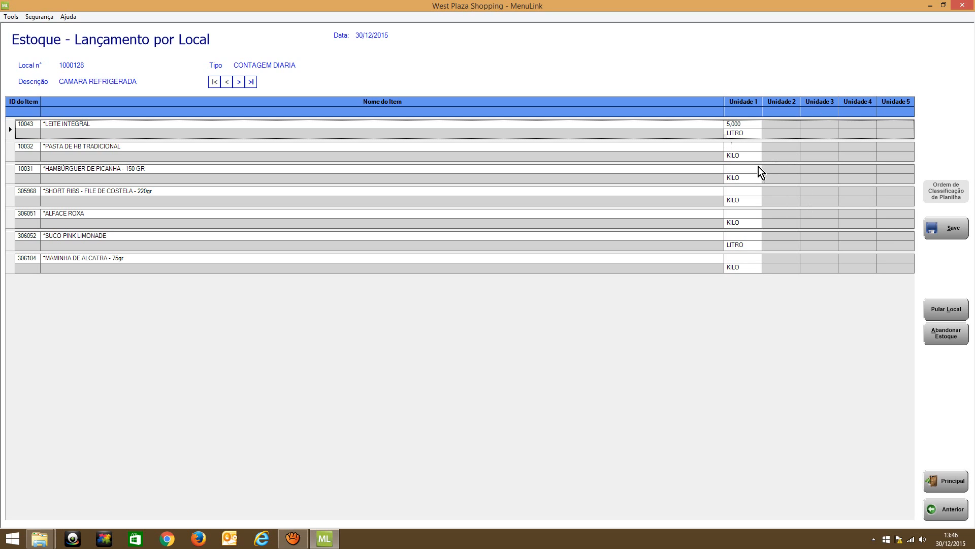
pyautogui.click(957, 236)
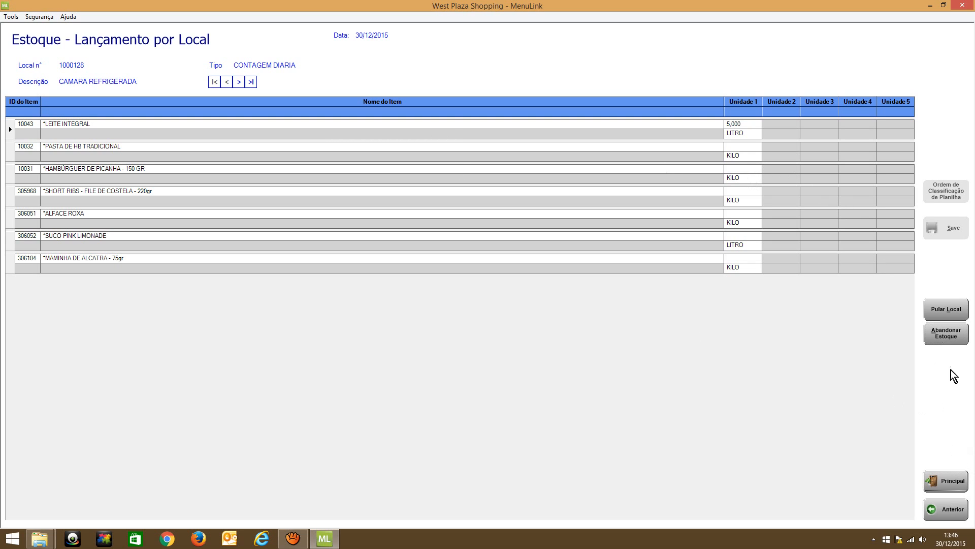
pyautogui.click(935, 507)
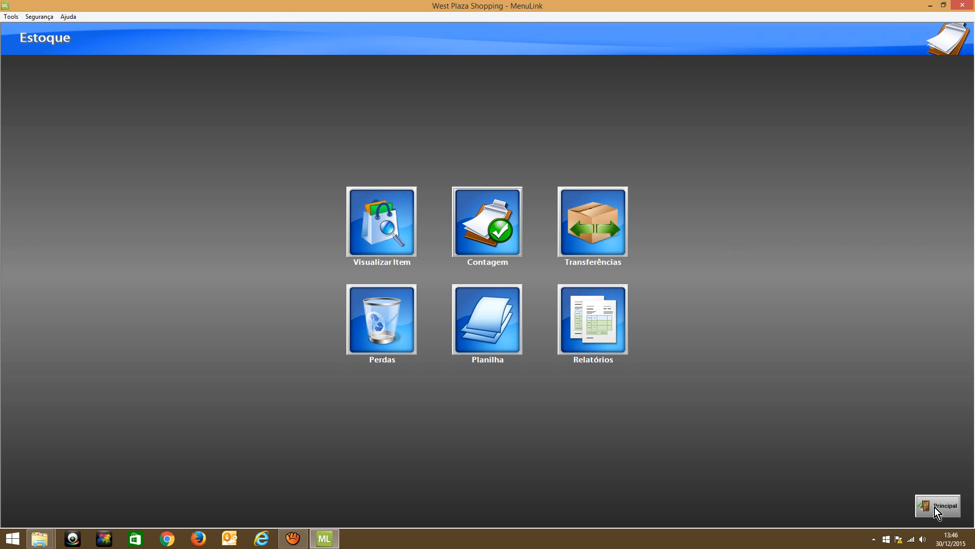
# Start a new daily count (CONTAGEM DIARIA) for 30/12/2015, replacing the existing one
pyautogui.click(469, 220)
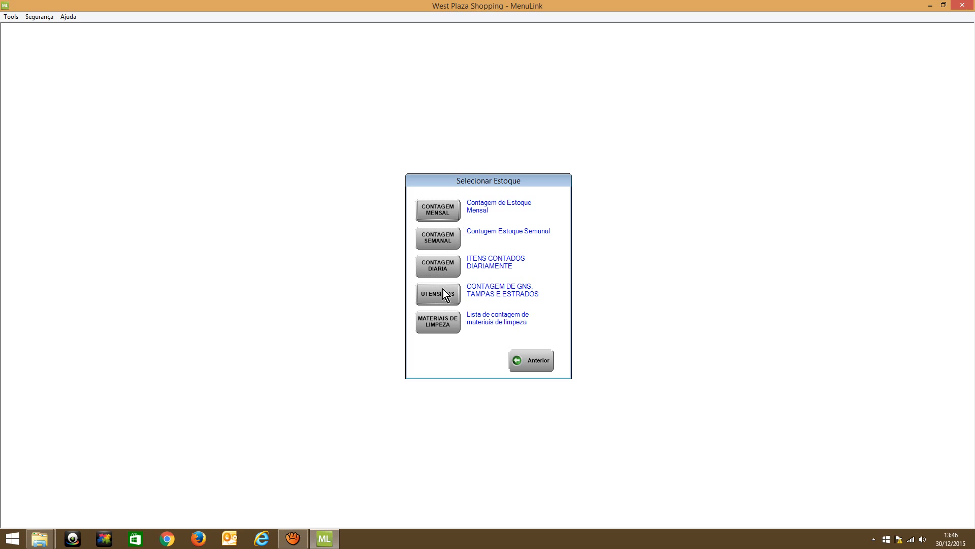
pyautogui.click(441, 269)
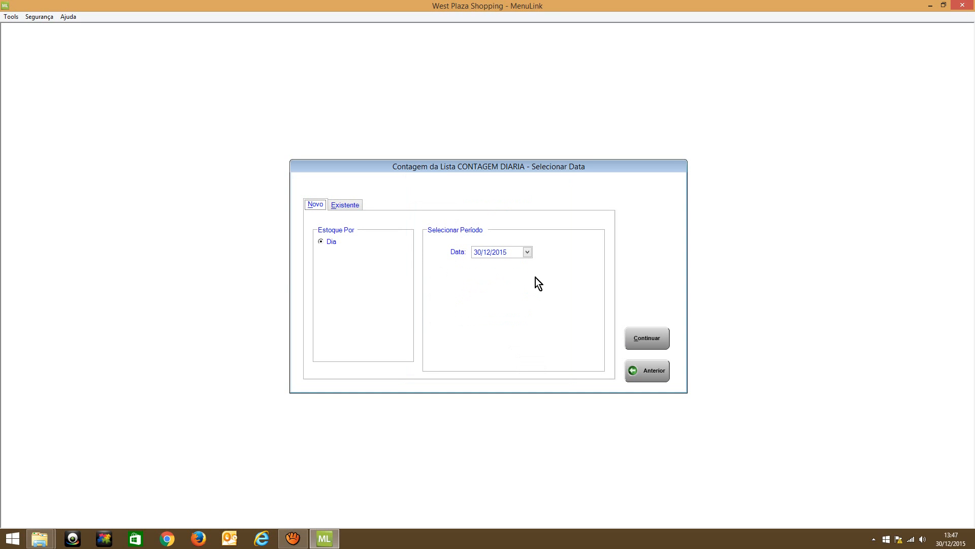
pyautogui.click(664, 340)
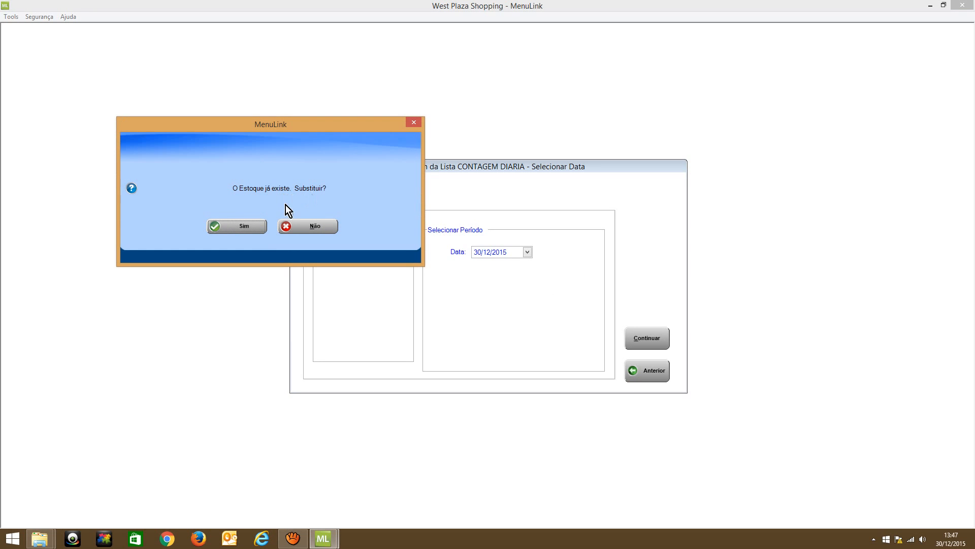
pyautogui.click(237, 227)
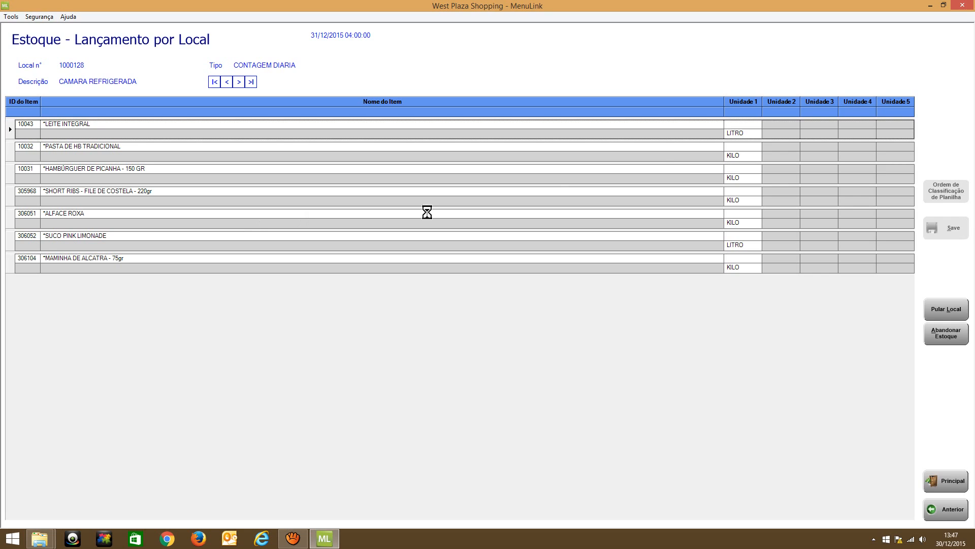
# Enter 0 litres for LEITE INTEGRAL in CAMARA REFRIGERADA, save the daily count and return to the stock menu
pyautogui.click(739, 127)
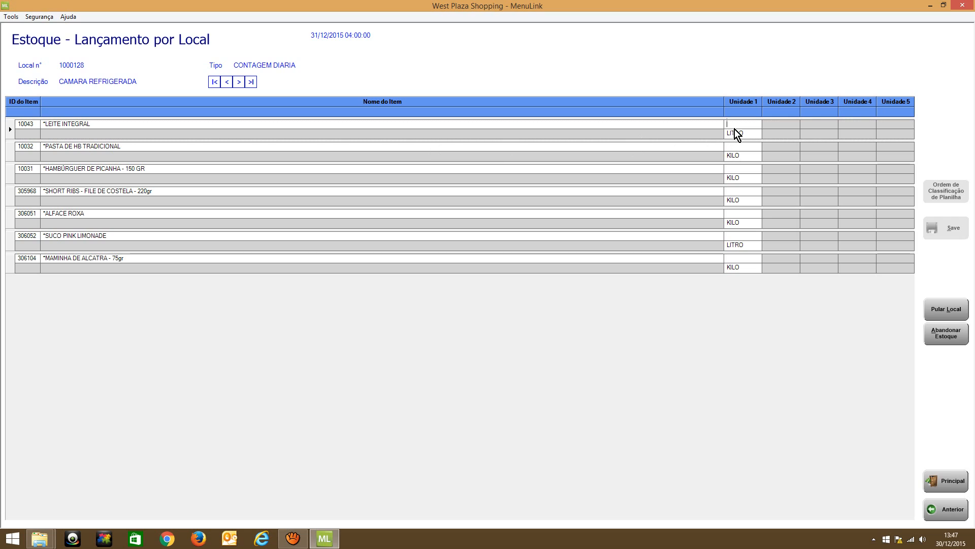
pyautogui.write('0')
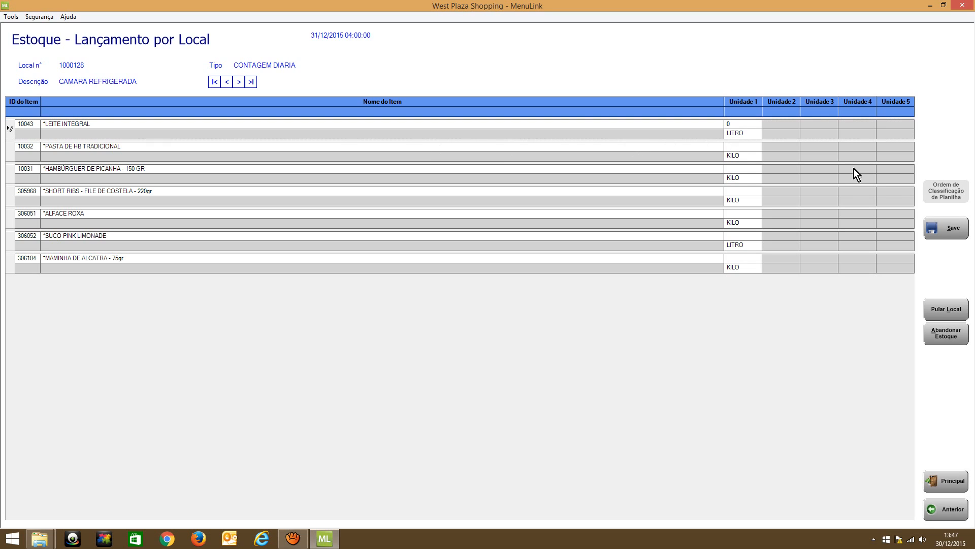
pyautogui.click(951, 229)
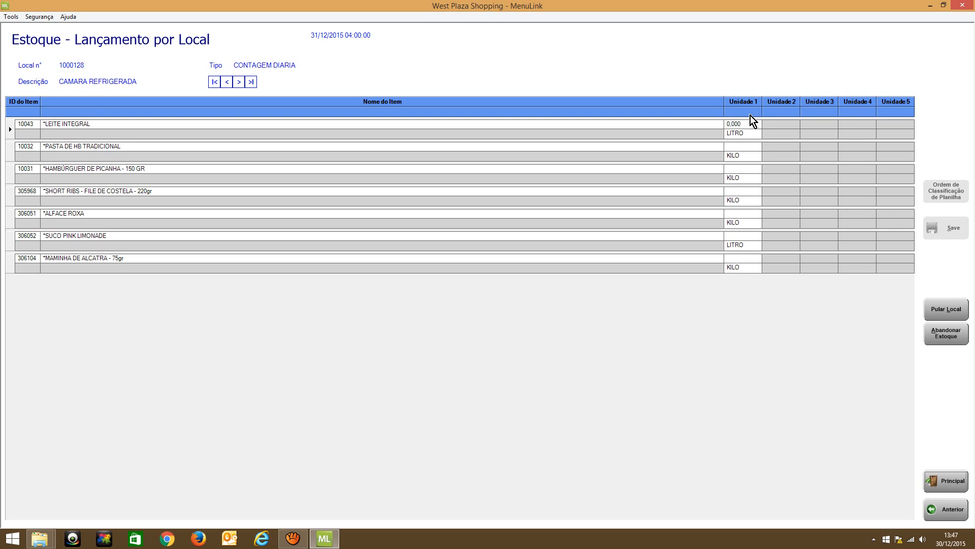
pyautogui.click(941, 510)
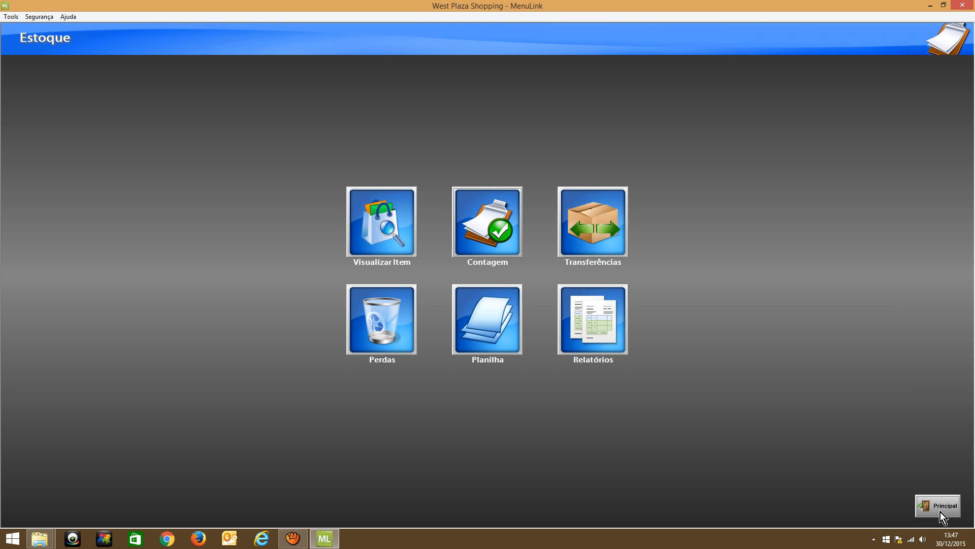
# Start a new weekly count (CONTAGEM SEMANAL) for report period 12, week 4 of fiscal year 2015
pyautogui.click(515, 228)
pyautogui.click(440, 238)
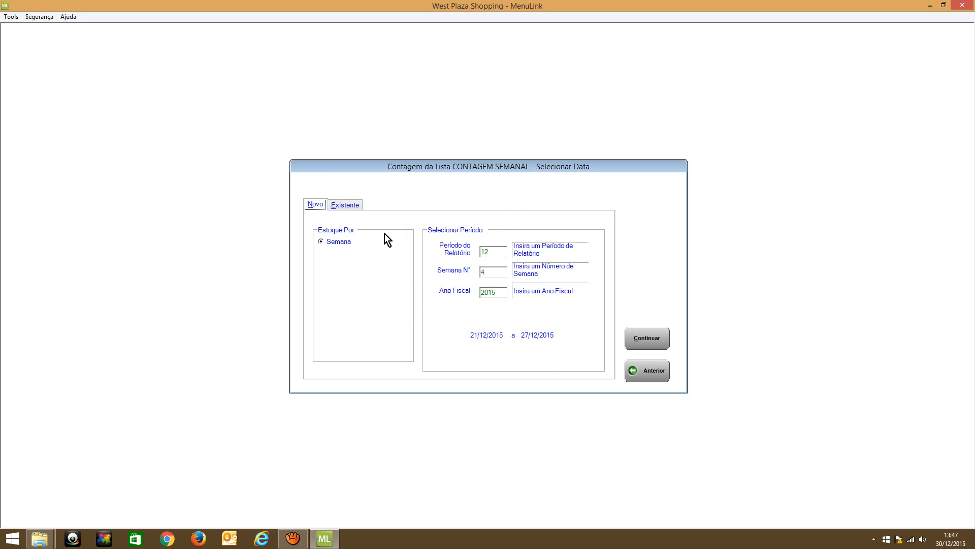
pyautogui.click(339, 205)
pyautogui.click(314, 205)
pyautogui.click(347, 209)
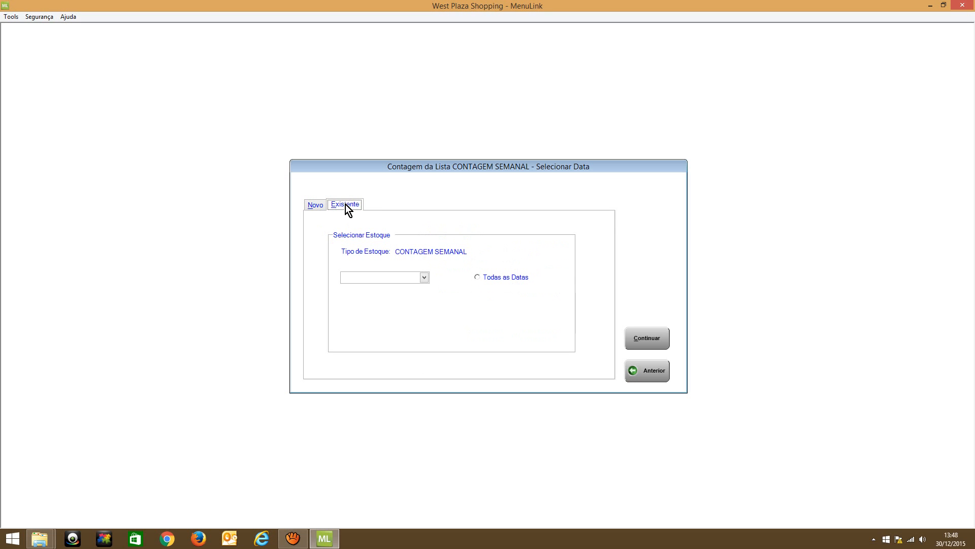
pyautogui.click(308, 205)
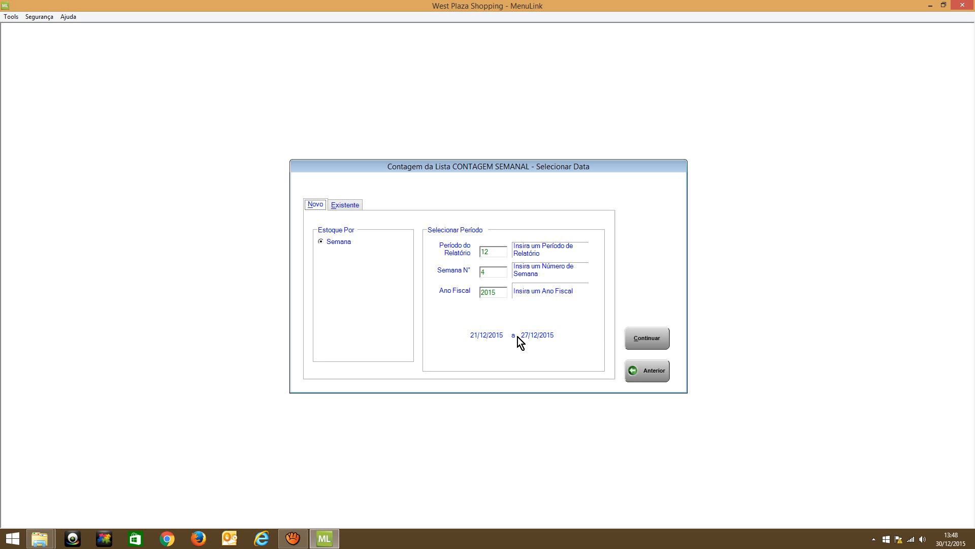
pyautogui.click(635, 338)
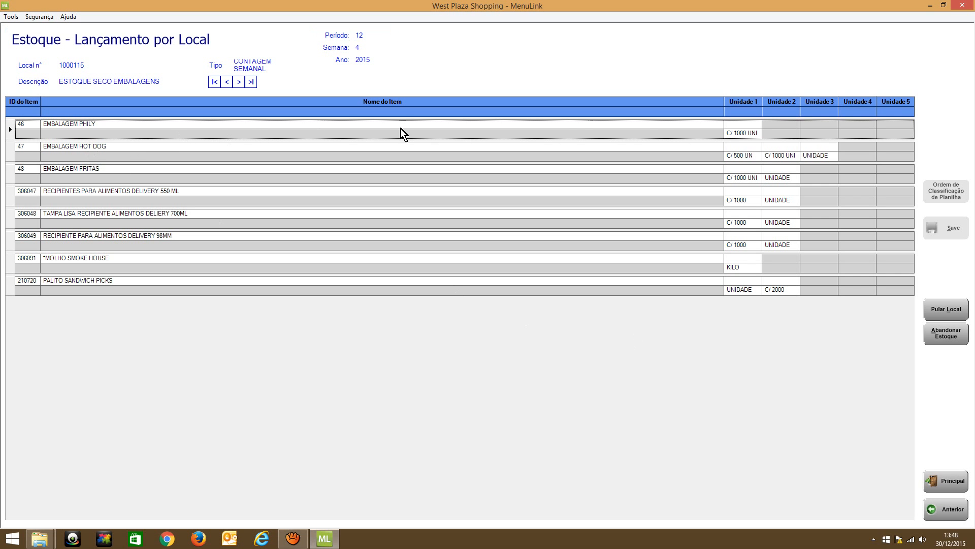
# Examine the items listed in each stock location of the weekly count, then leave it without entering quantities
pyautogui.click(238, 82)
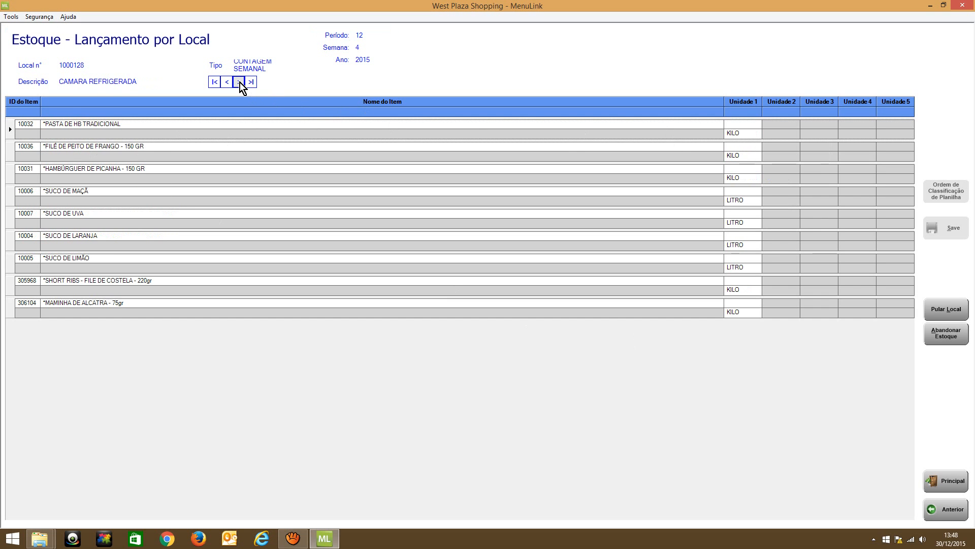
pyautogui.click(240, 82)
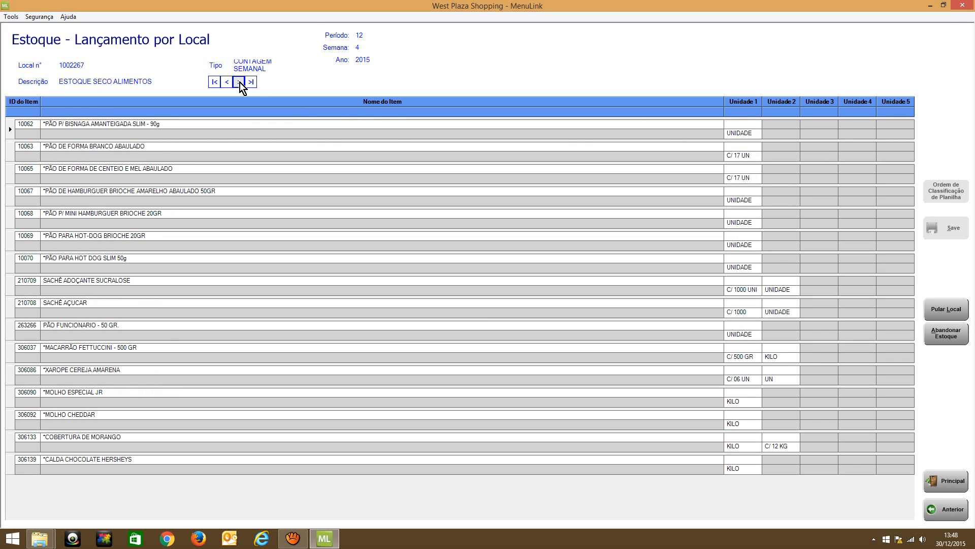
pyautogui.click(240, 82)
pyautogui.click(188, 122)
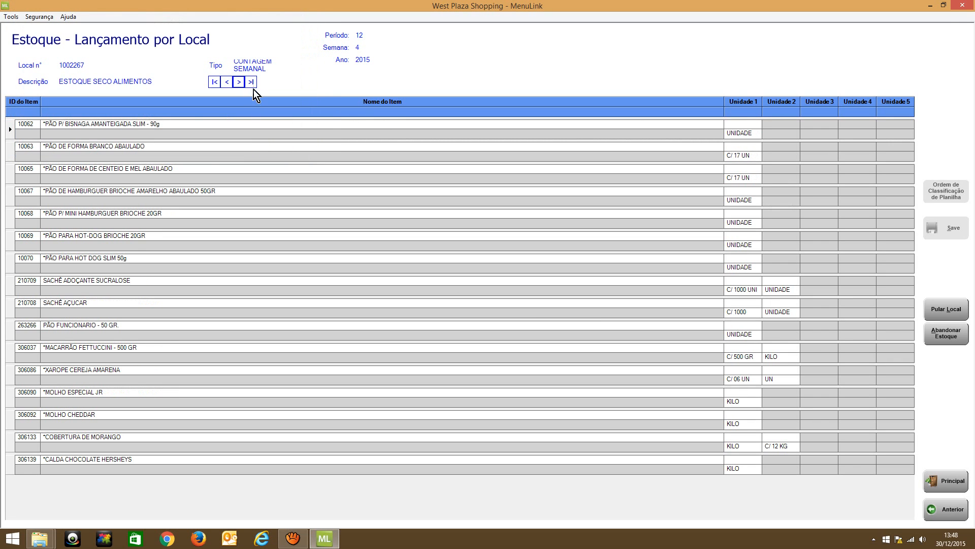
pyautogui.click(227, 82)
pyautogui.click(227, 82)
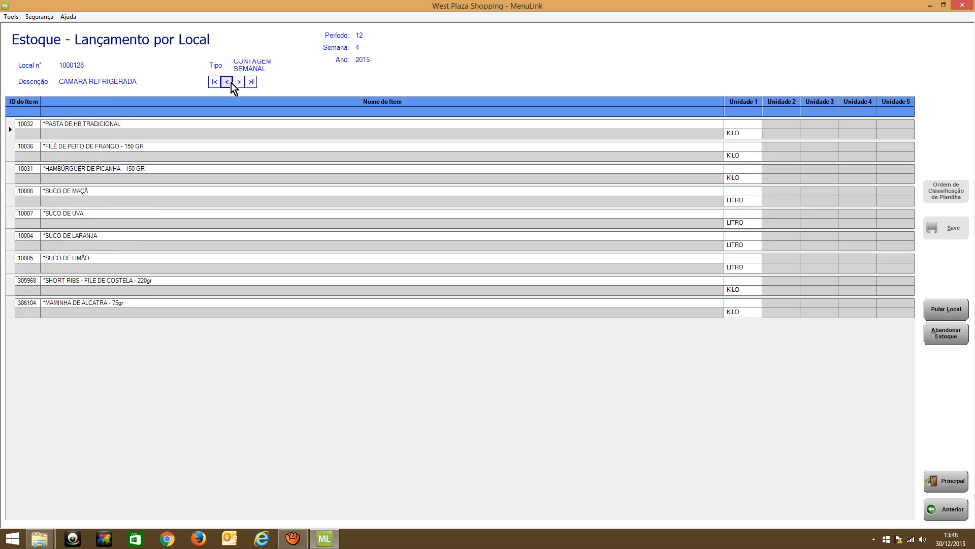
pyautogui.click(239, 82)
pyautogui.click(239, 82)
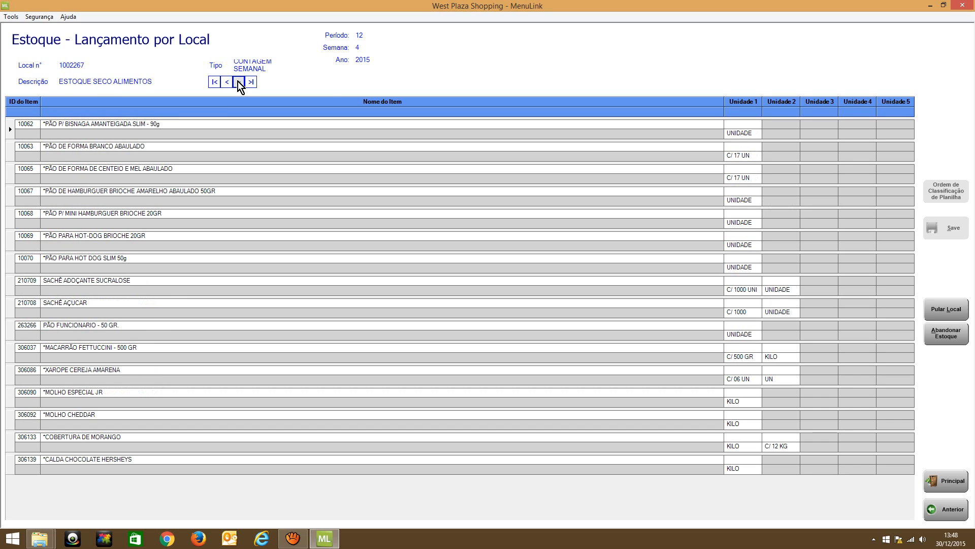
pyautogui.click(239, 83)
pyautogui.click(196, 133)
pyautogui.click(937, 510)
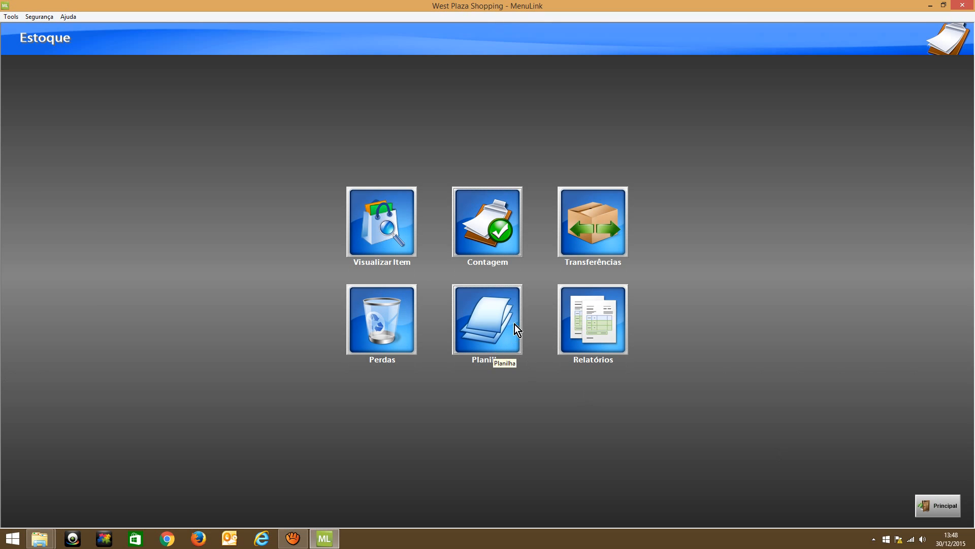
# Open the date selection for the monthly count (CONTAGEM MENSAL) and check its new and existing count options
pyautogui.click(491, 249)
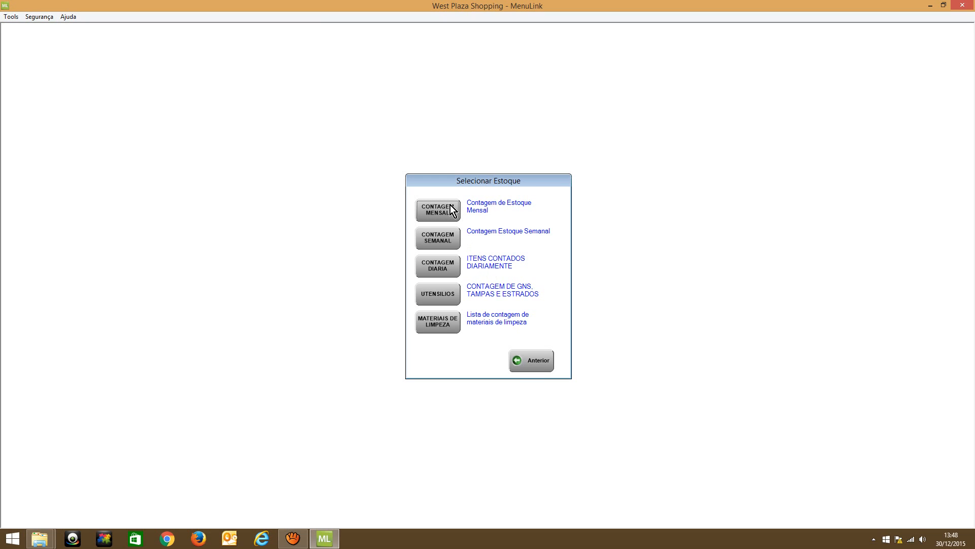
pyautogui.click(438, 209)
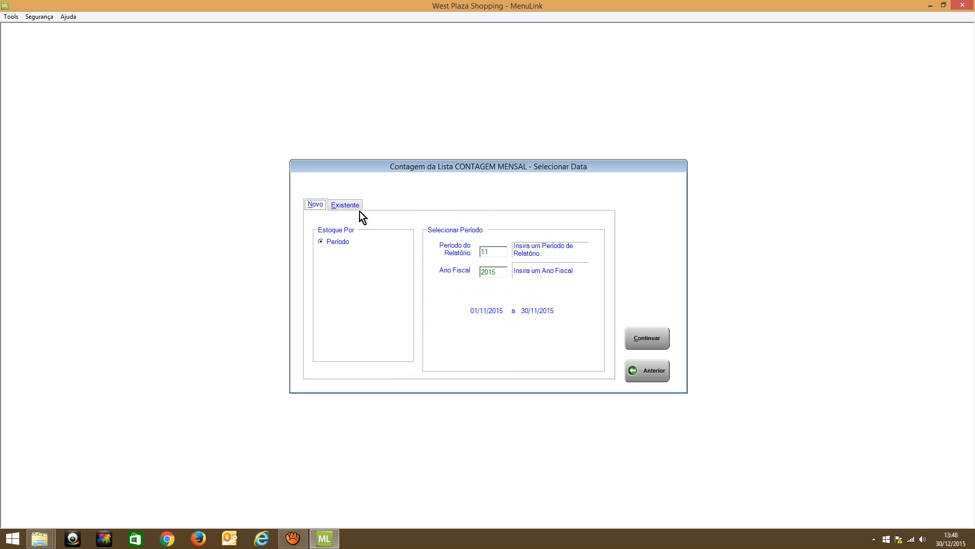
pyautogui.click(354, 207)
pyautogui.click(316, 205)
# Try to start a new monthly count for report period 12 of fiscal year 2015
pyautogui.click(493, 251)
pyautogui.press('BackSpace')
pyautogui.press('BackSpace')
pyautogui.write('12')
pyautogui.click(646, 336)
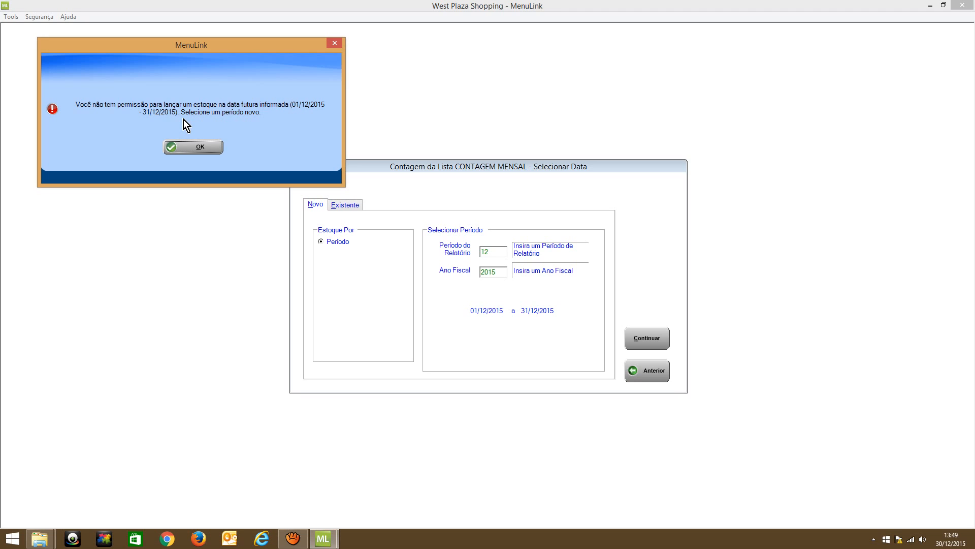
pyautogui.click(203, 144)
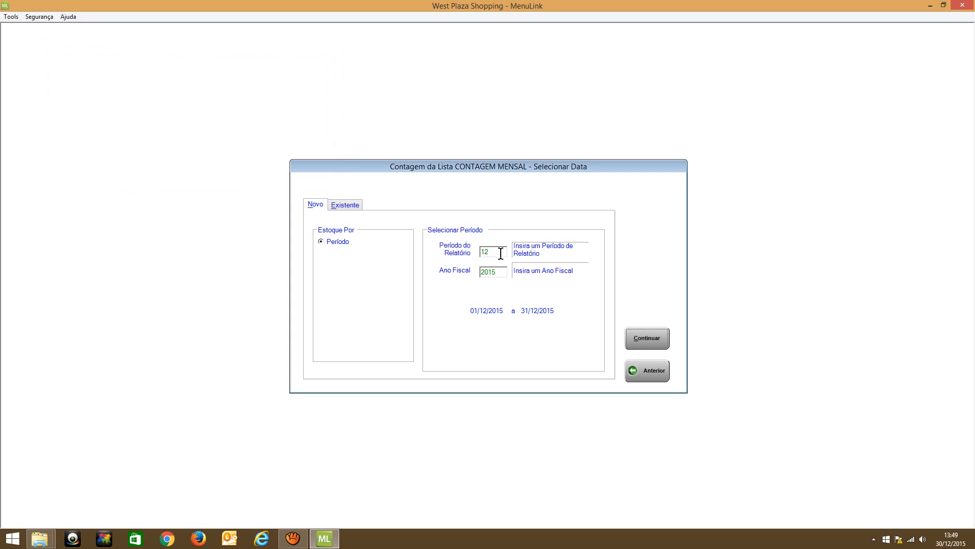
# Set the report period to 11 for a new monthly count and decline replacing the existing one
pyautogui.press('BackSpace')
pyautogui.write('1')
pyautogui.click(636, 332)
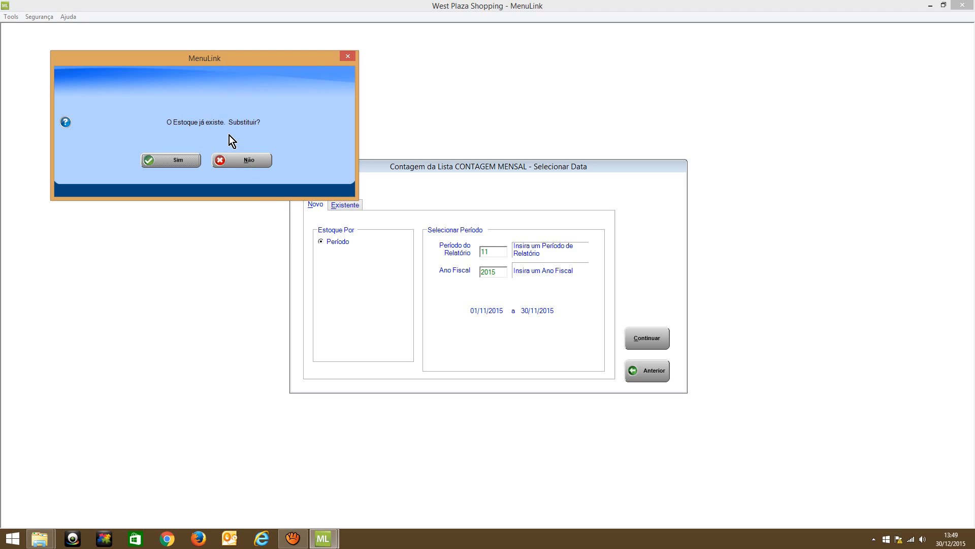
pyautogui.click(261, 160)
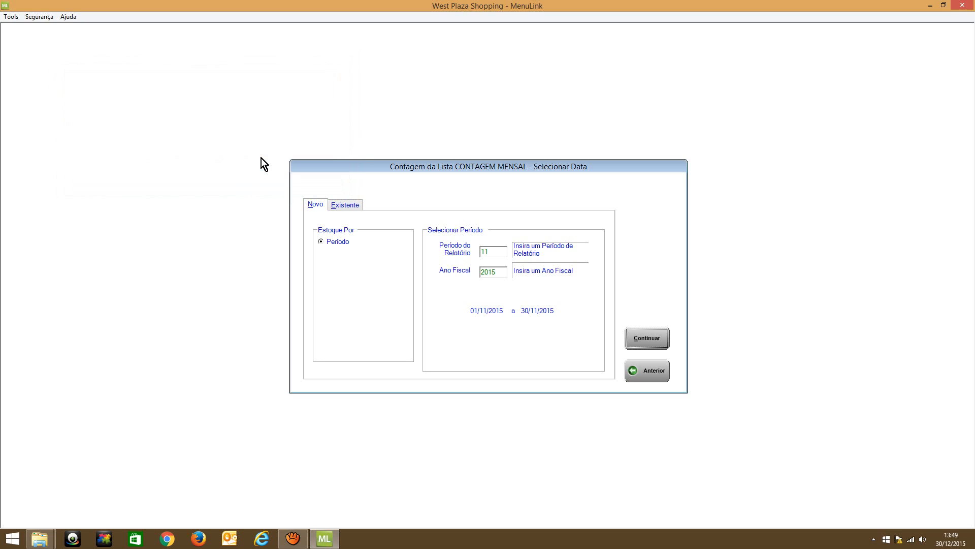
# Open the existing monthly count dated 30/11/2015
pyautogui.click(343, 206)
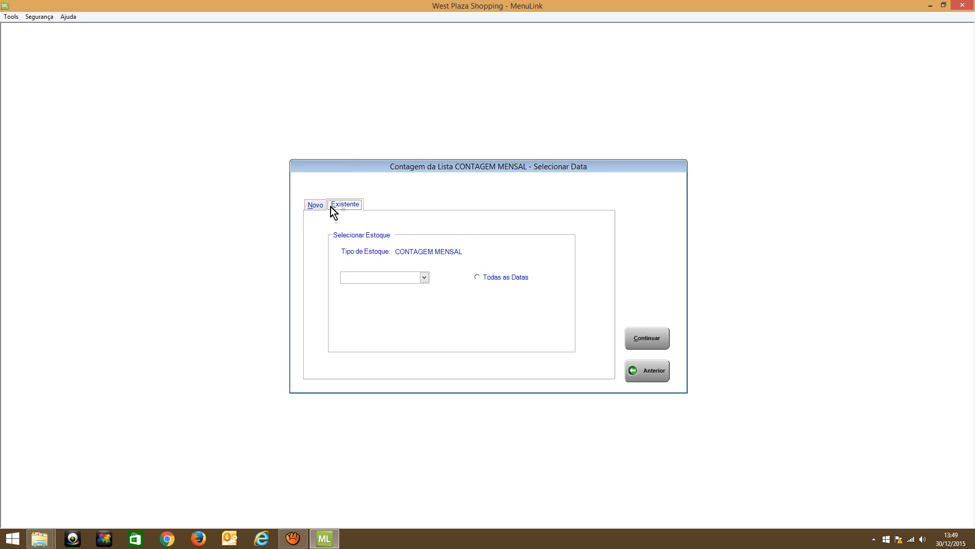
pyautogui.click(424, 277)
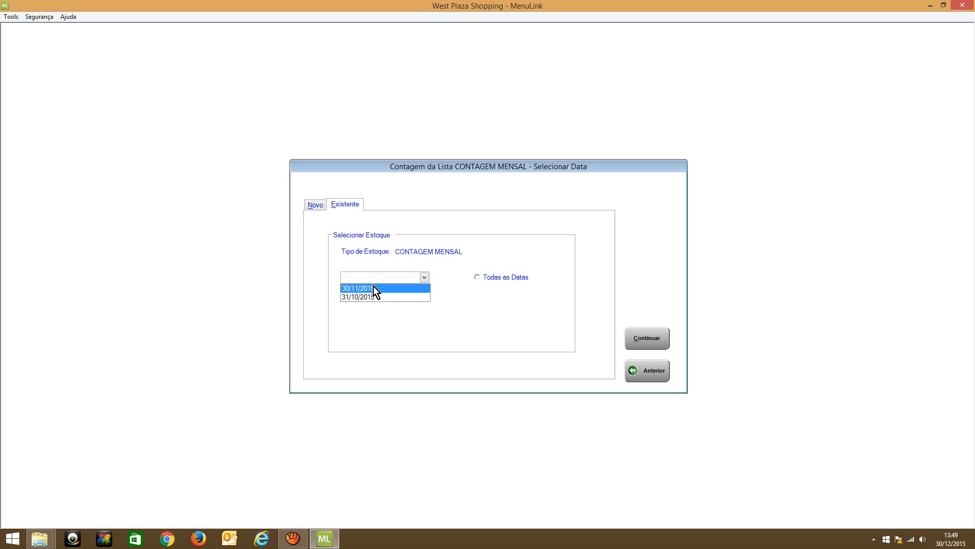
pyautogui.click(626, 342)
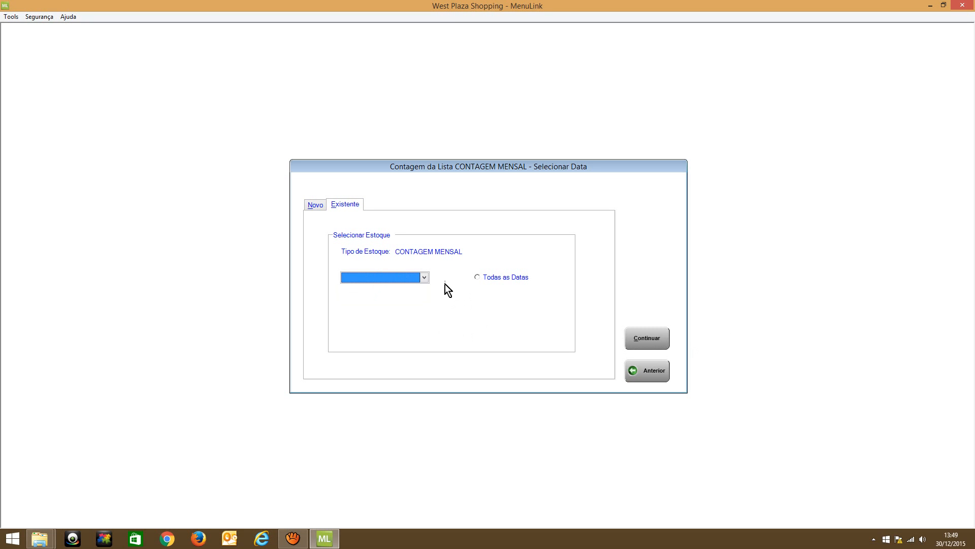
pyautogui.click(423, 279)
pyautogui.click(390, 289)
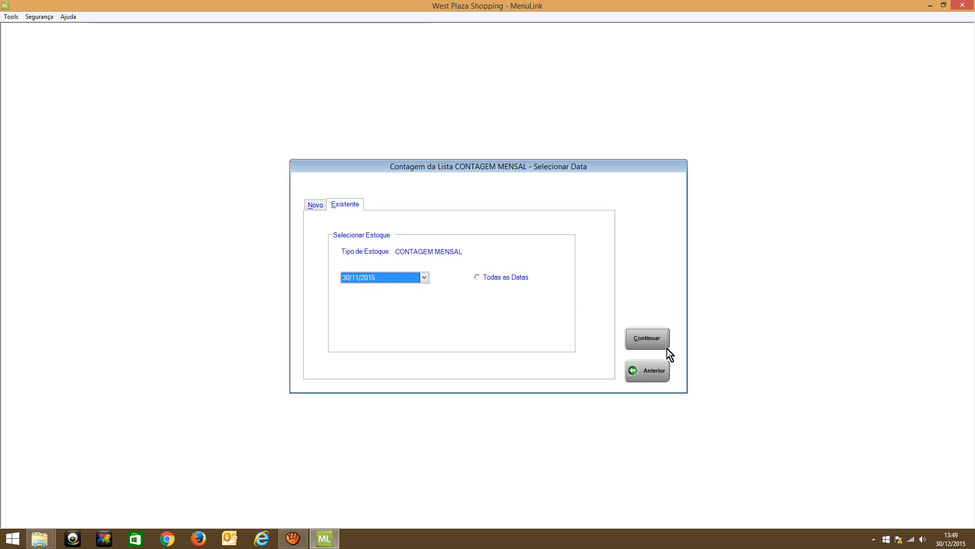
pyautogui.click(655, 341)
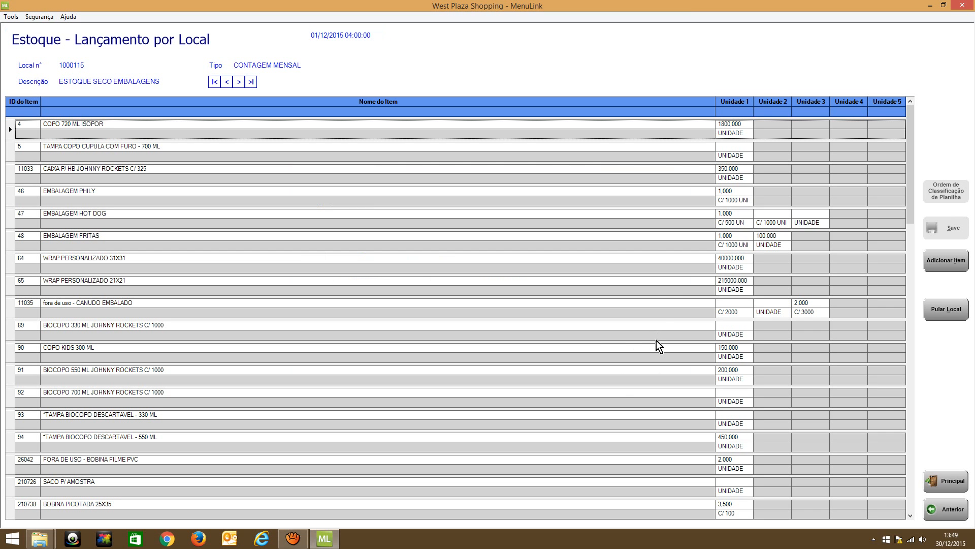
# Review the monthly count quantities from ESTOQUE SECO EMBALAGENS through to the last location, ESTOQUE SECO ALIMENTOS
pyautogui.scroll(-10, 631, 213)
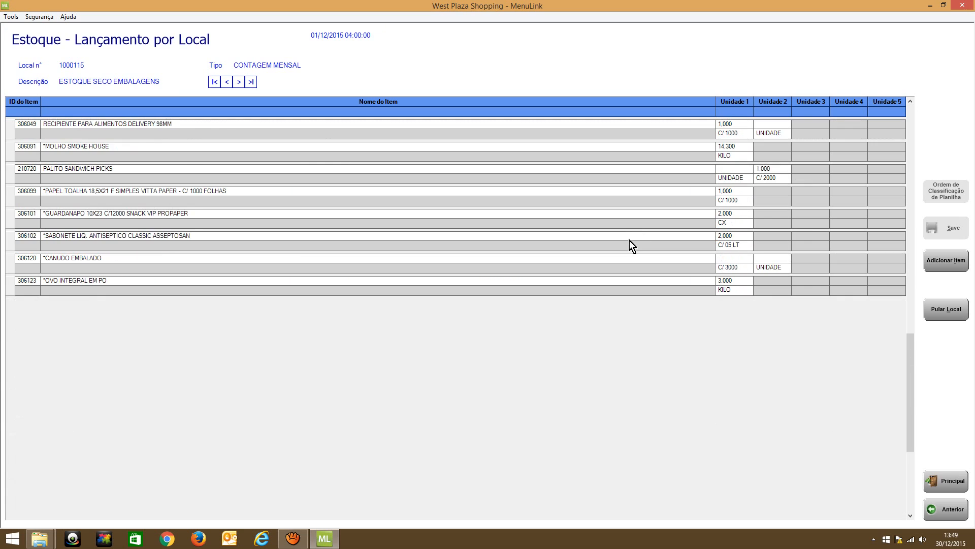
pyautogui.scroll(10, 616, 275)
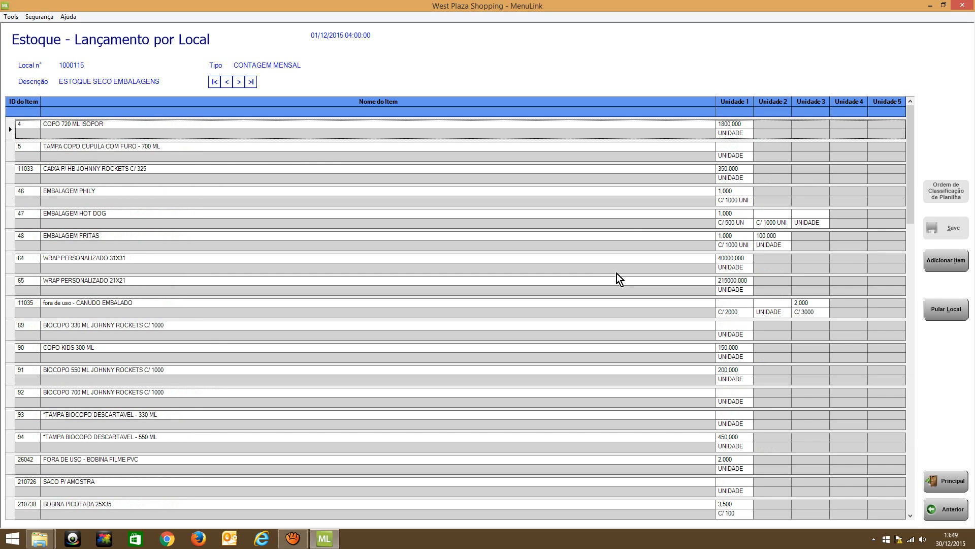
pyautogui.click(239, 82)
pyautogui.click(238, 81)
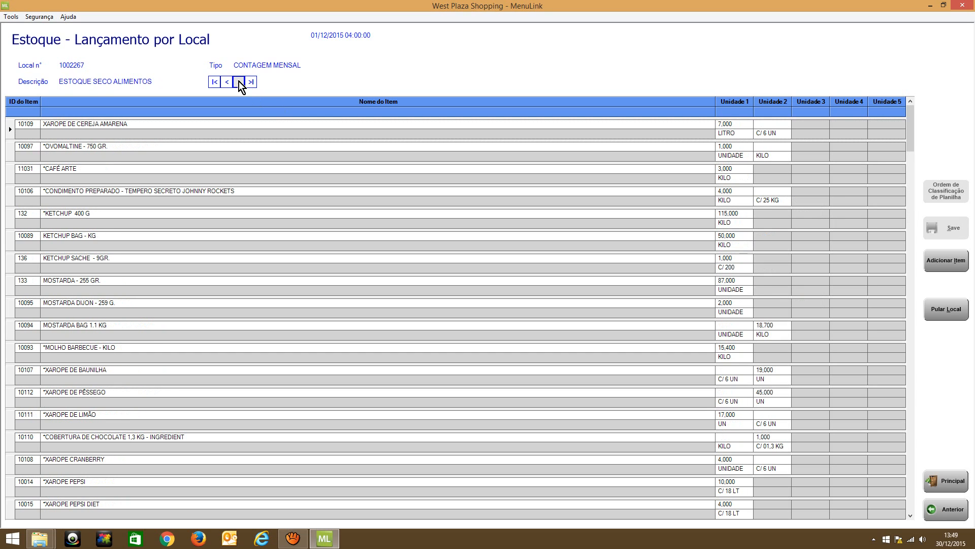
pyautogui.click(238, 81)
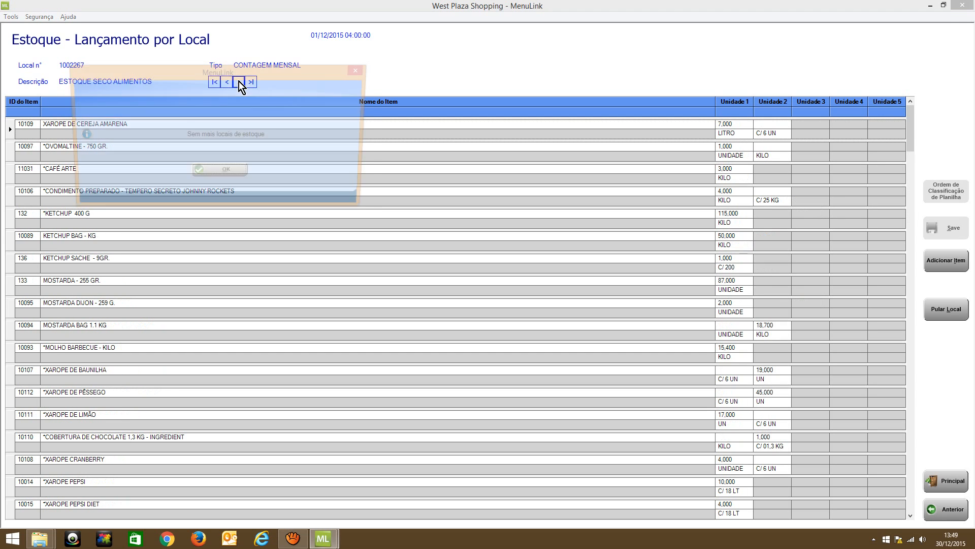
# Close the monthly count and open a new UTENSILIOS count for report period 12, week 4 of fiscal year 2015
pyautogui.click(228, 167)
pyautogui.click(949, 502)
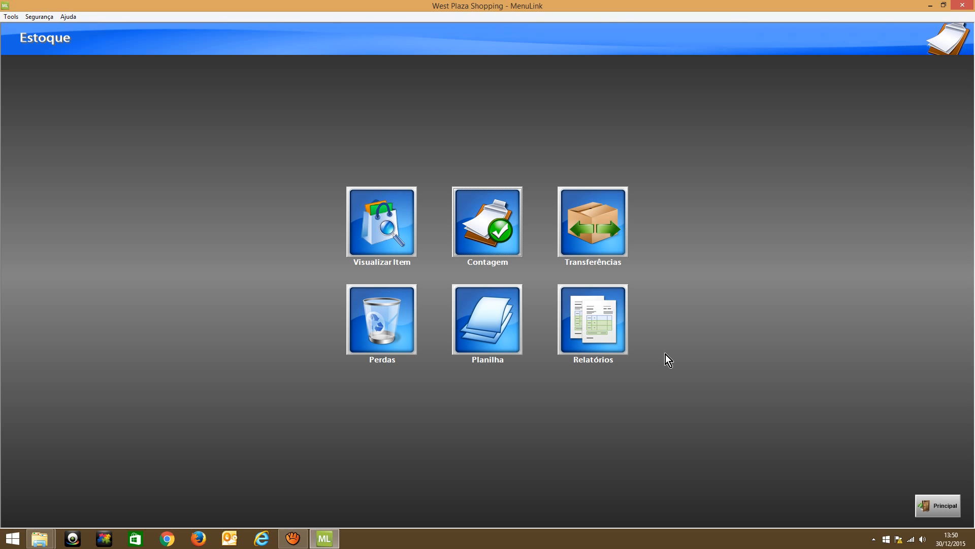
pyautogui.click(516, 237)
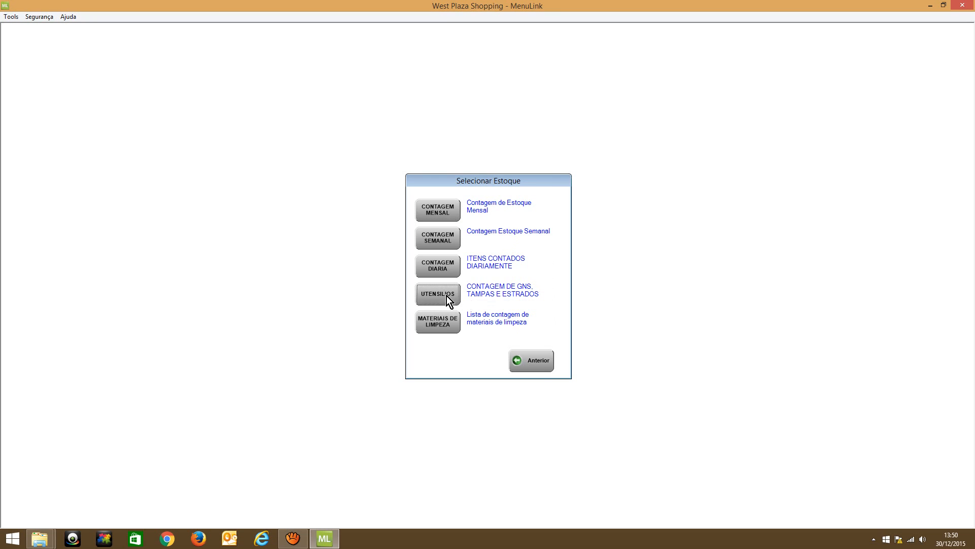
pyautogui.click(446, 296)
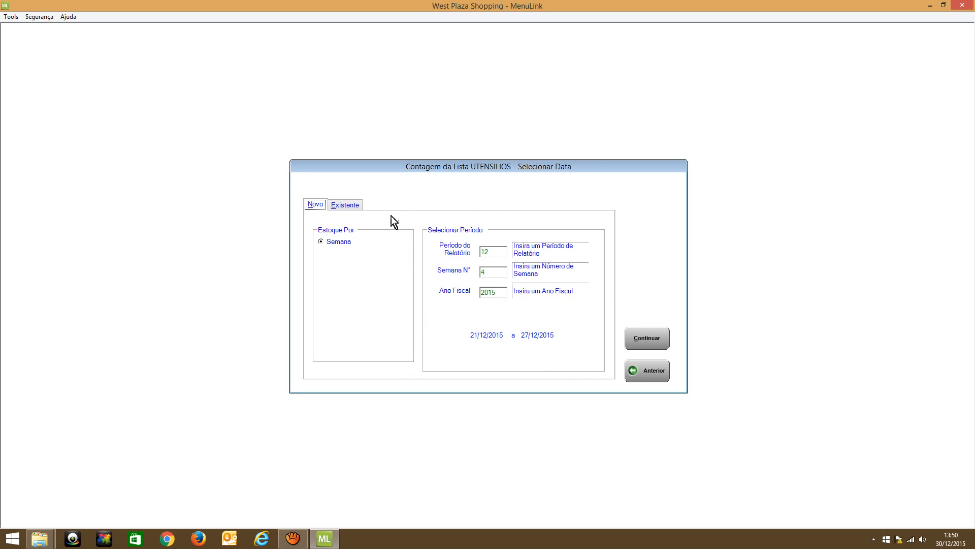
pyautogui.click(635, 333)
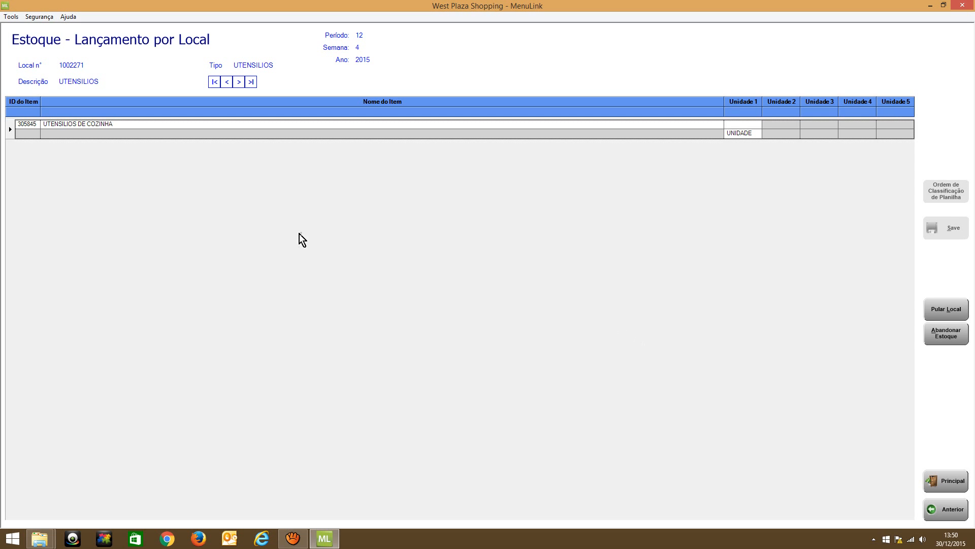
# Check the UTENSILIOS count for further stock locations and leave it without entering quantities
pyautogui.click(241, 82)
pyautogui.click(224, 182)
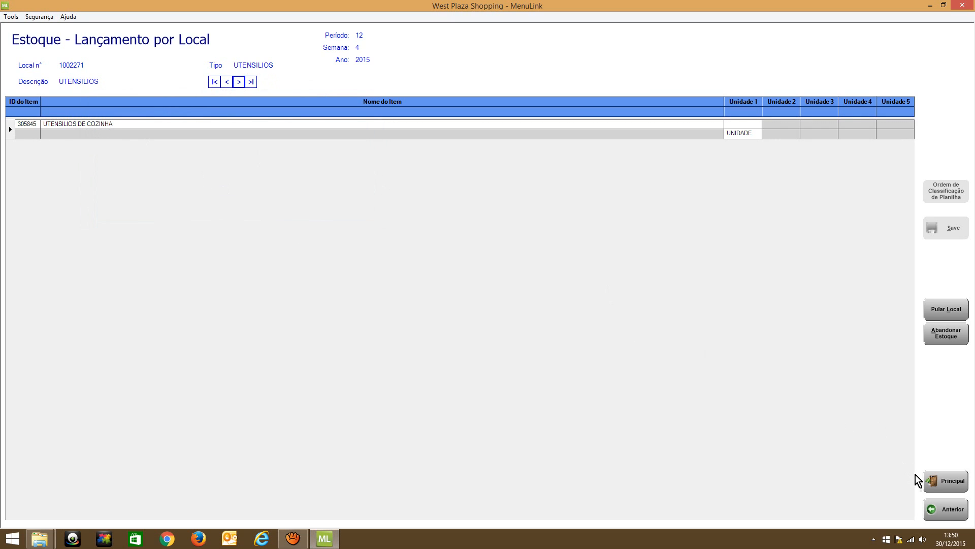
pyautogui.click(947, 509)
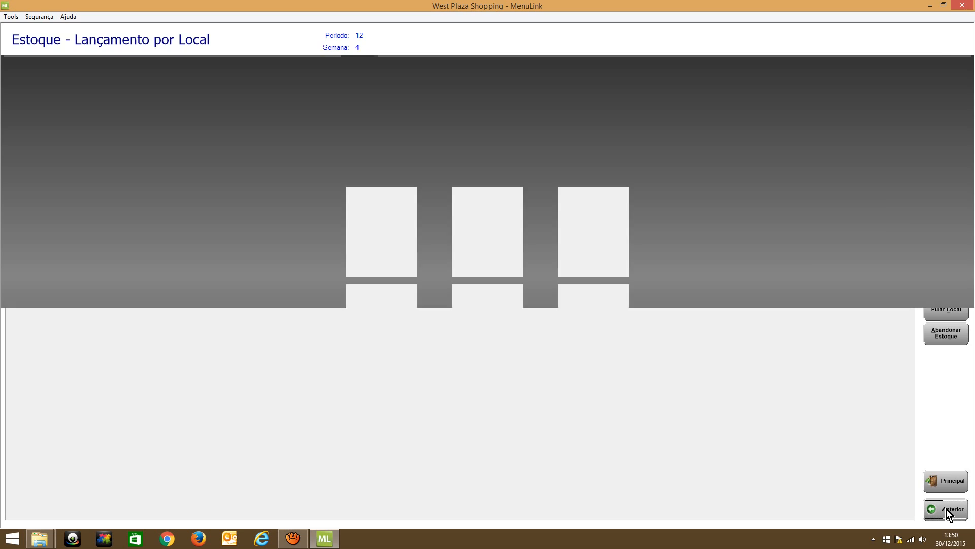
pyautogui.click(516, 240)
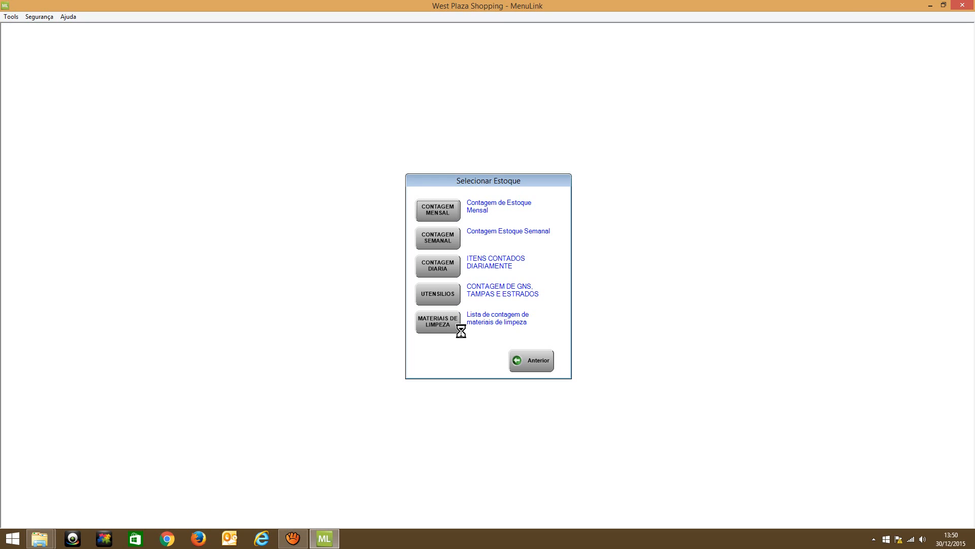
pyautogui.click(448, 326)
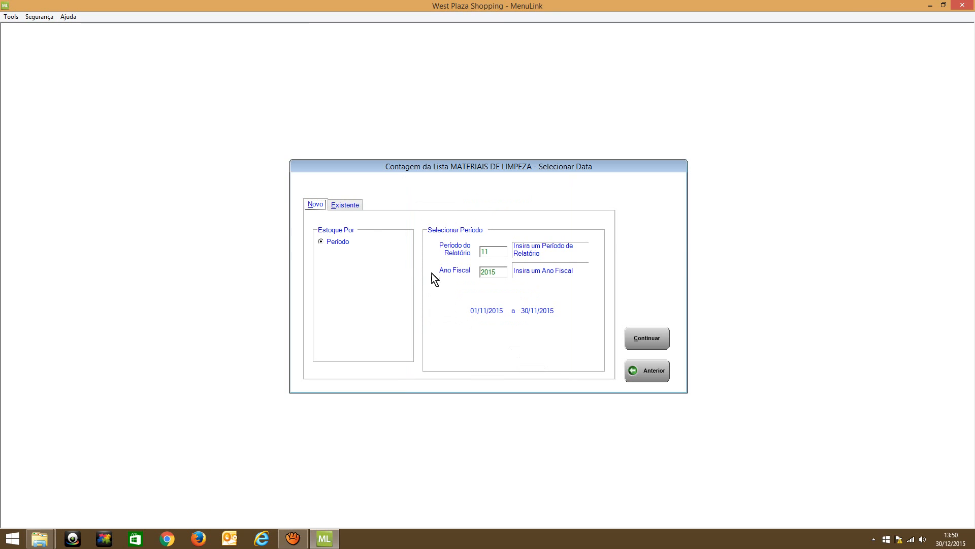
pyautogui.click(350, 205)
pyautogui.click(656, 372)
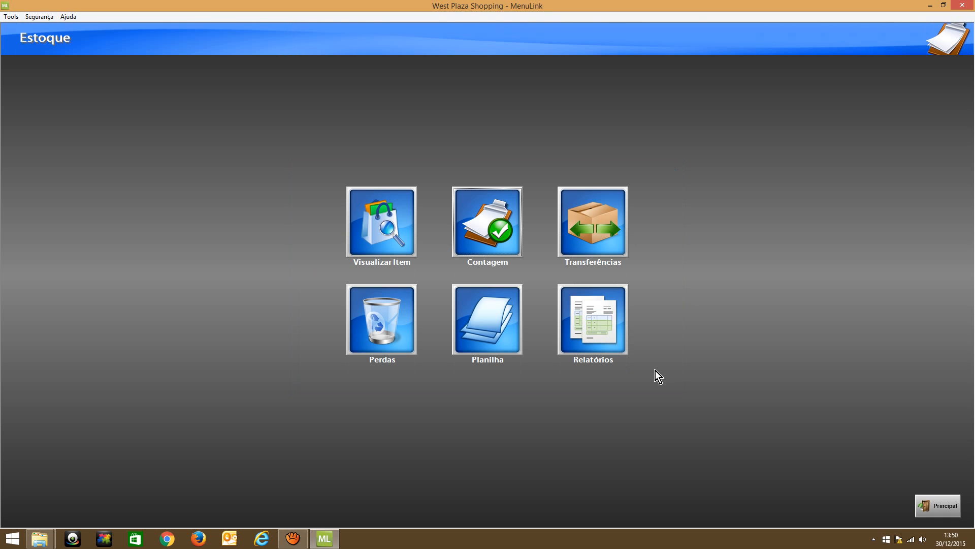
# Open a new MATERIAIS DE LIMPEZA count for report period 11 of fiscal year 2015
pyautogui.click(504, 238)
pyautogui.click(448, 317)
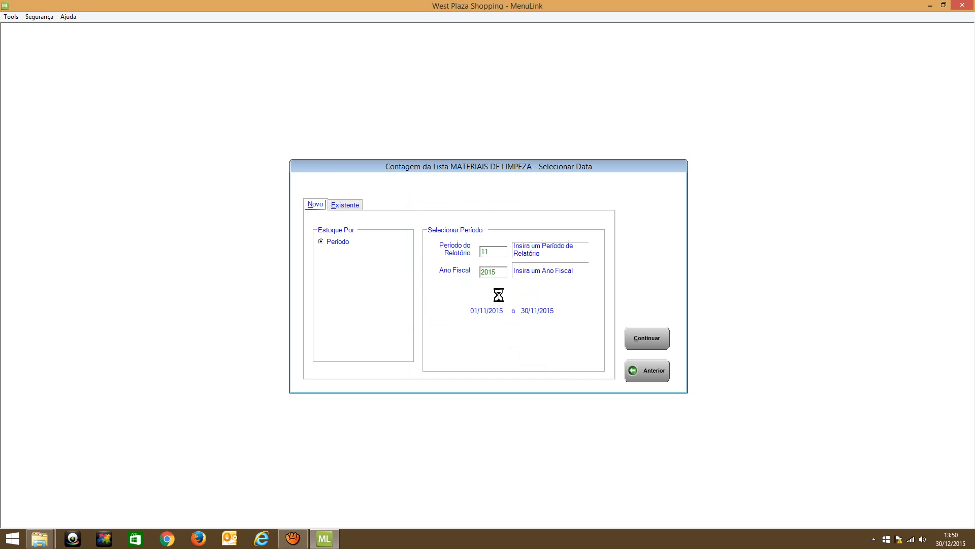
pyautogui.click(647, 340)
# Review the cleaning material items listed under ESTOQUE SECO EMBALAGENS and leave the count without entering quantities
pyautogui.scroll(-10, 355, 232)
pyautogui.scroll(-5, 364, 272)
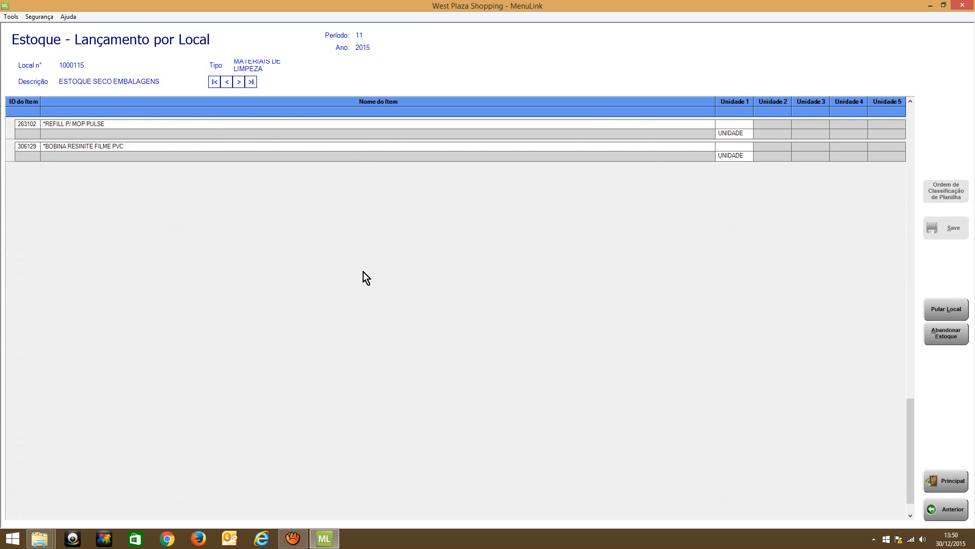
pyautogui.scroll(5, 363, 272)
pyautogui.scroll(10, 263, 295)
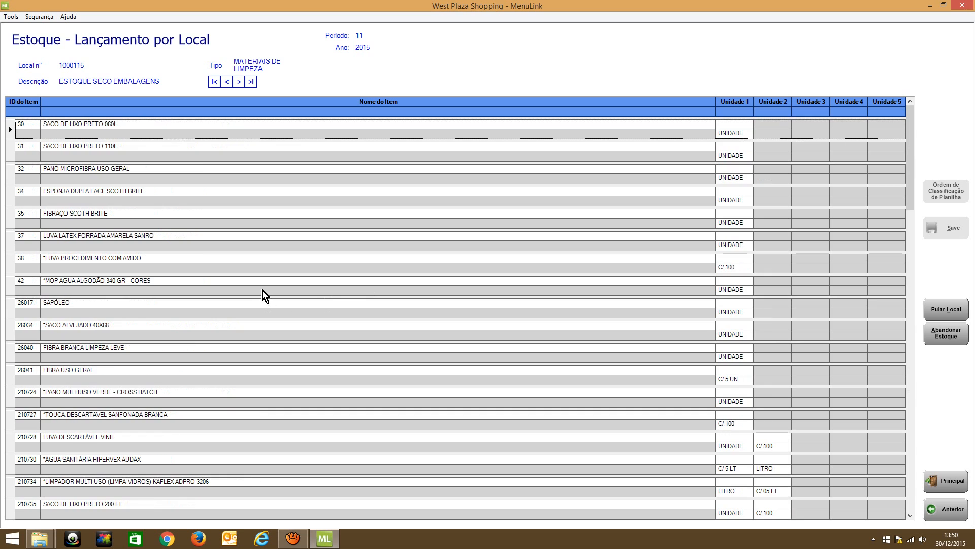
pyautogui.scroll(-15, 301, 257)
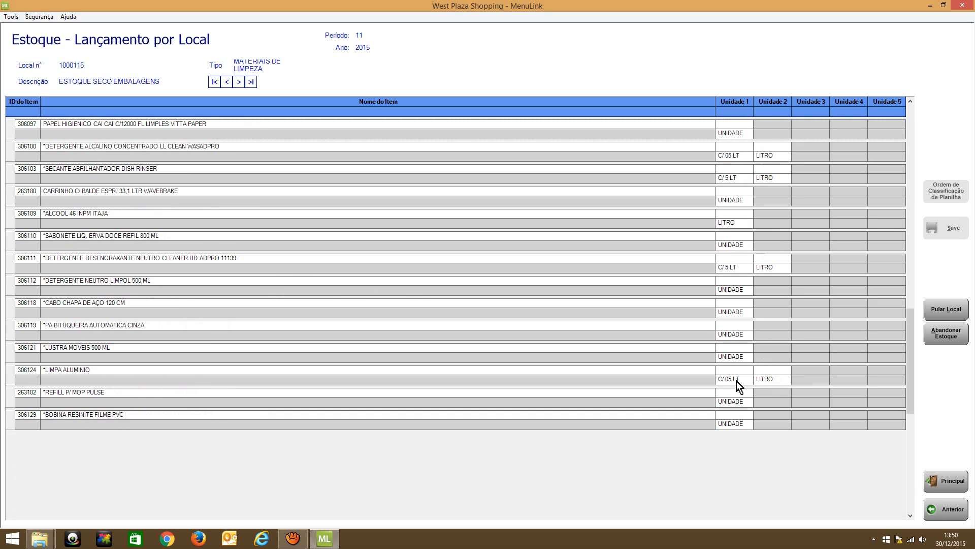
pyautogui.click(951, 509)
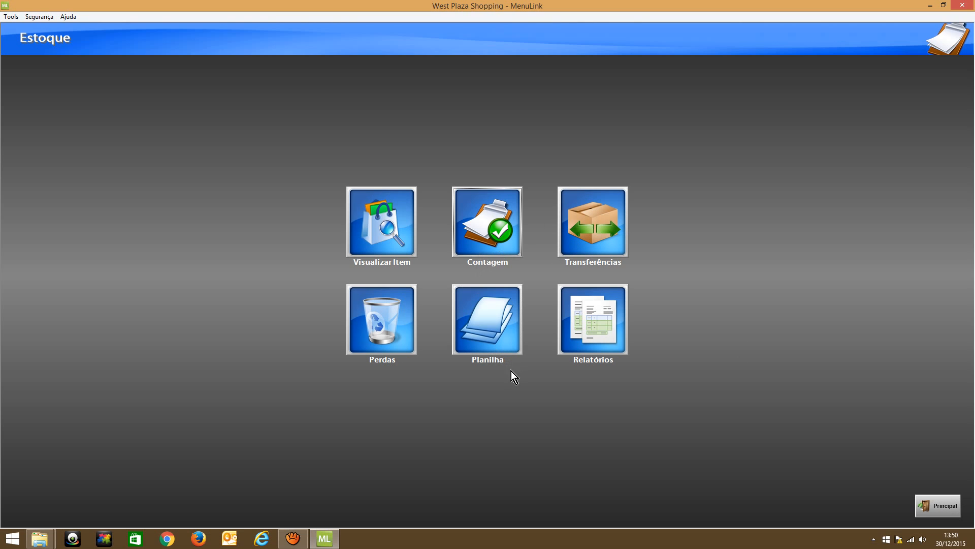
# Open the printable inventory worksheet for the weekly count, CONTAGEM SEMANAL
pyautogui.click(499, 354)
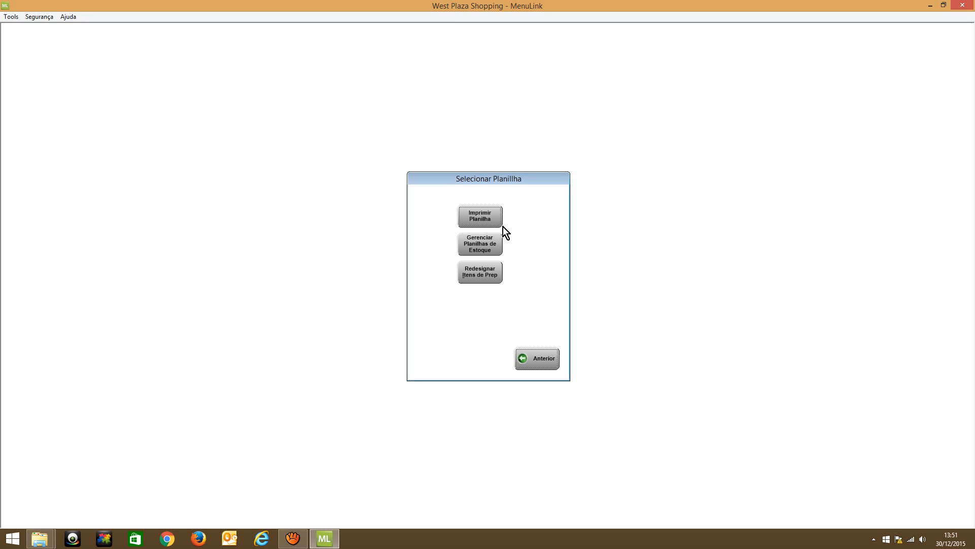
pyautogui.click(539, 358)
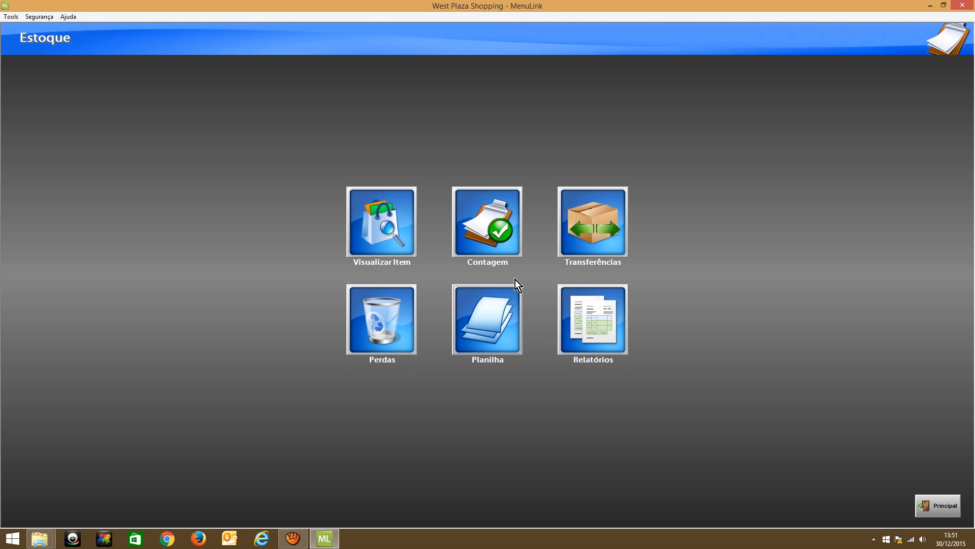
pyautogui.click(490, 306)
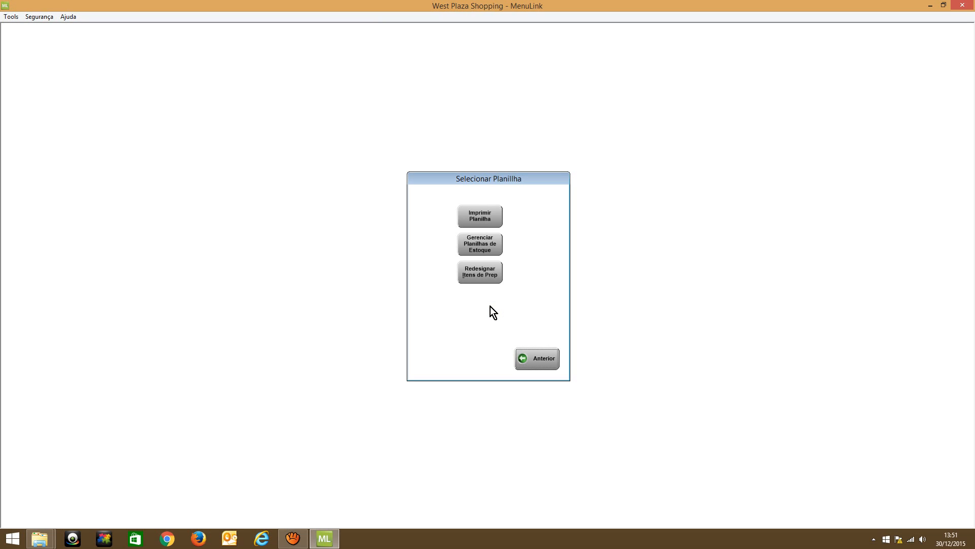
pyautogui.click(493, 220)
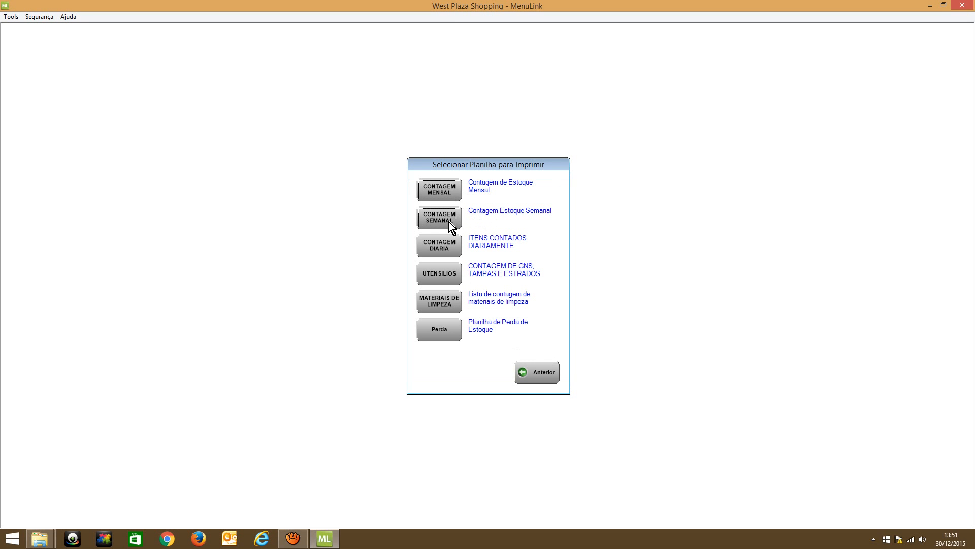
pyautogui.click(446, 221)
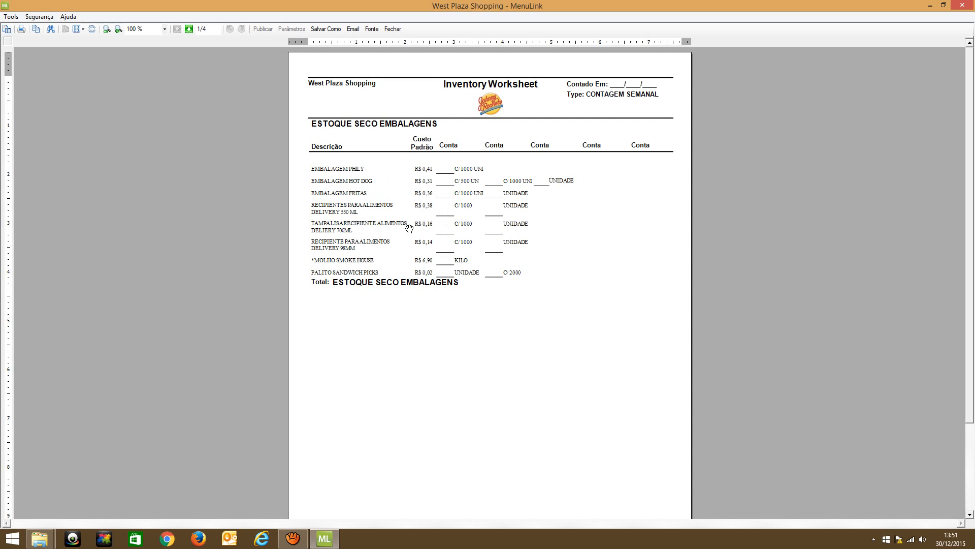
# Examine the weekly count worksheet's pages for each stock location and close the preview
pyautogui.click(192, 31)
pyautogui.click(191, 32)
pyautogui.click(191, 33)
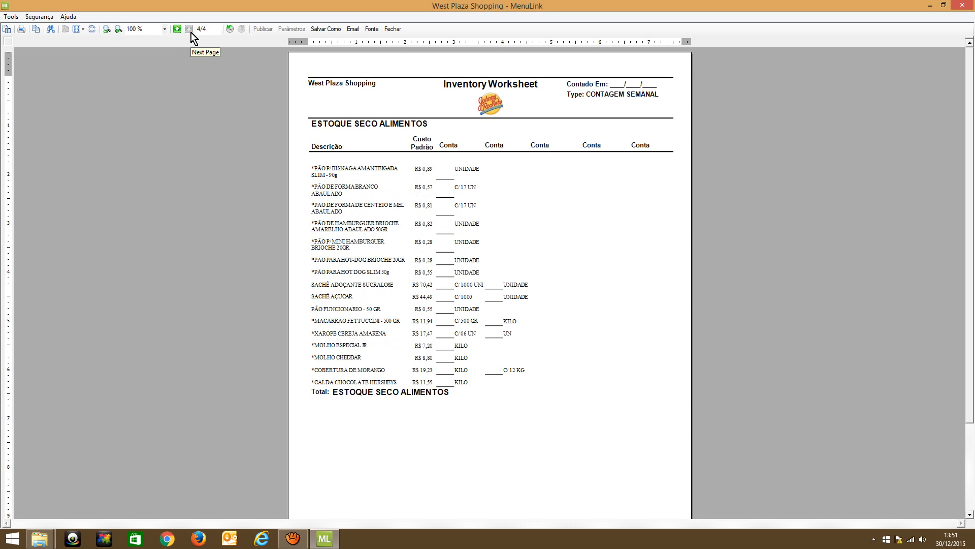
pyautogui.click(177, 30)
pyautogui.click(178, 29)
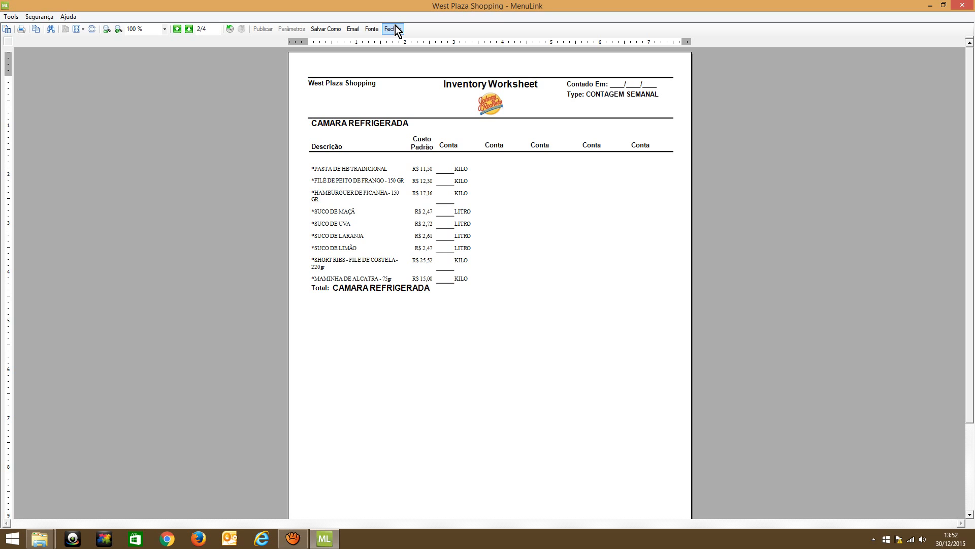
pyautogui.click(395, 31)
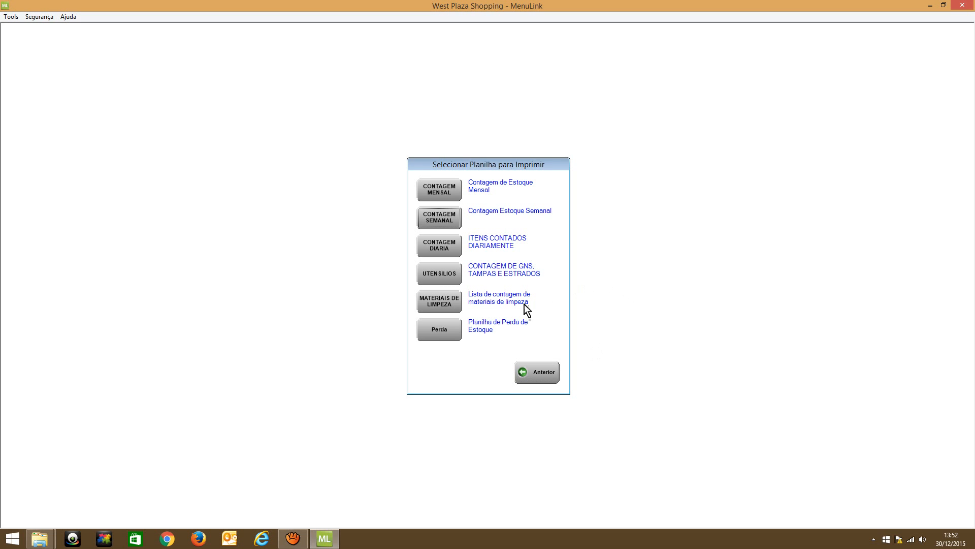
# Open the printable Perda worksheet and look through its item lists up to the last page
pyautogui.click(452, 329)
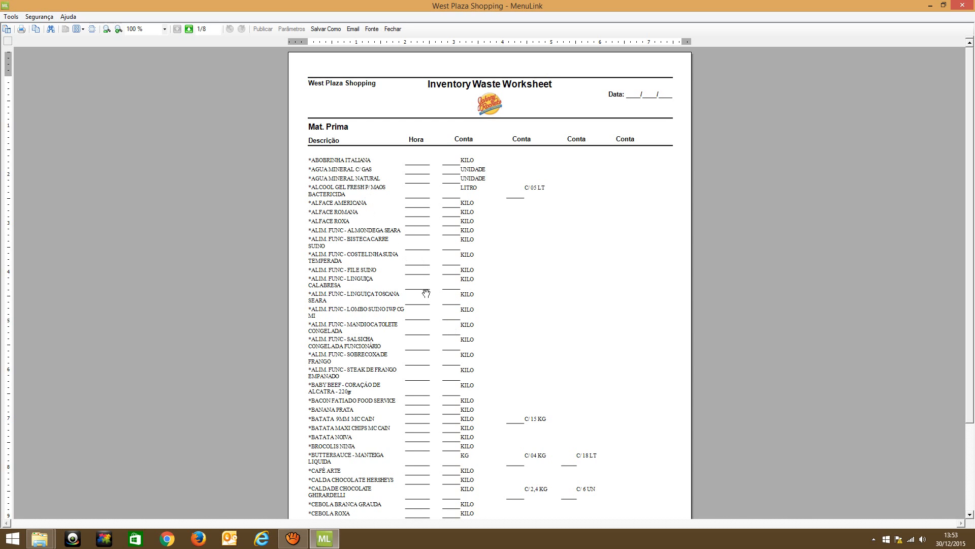
pyautogui.scroll(-3, 429, 285)
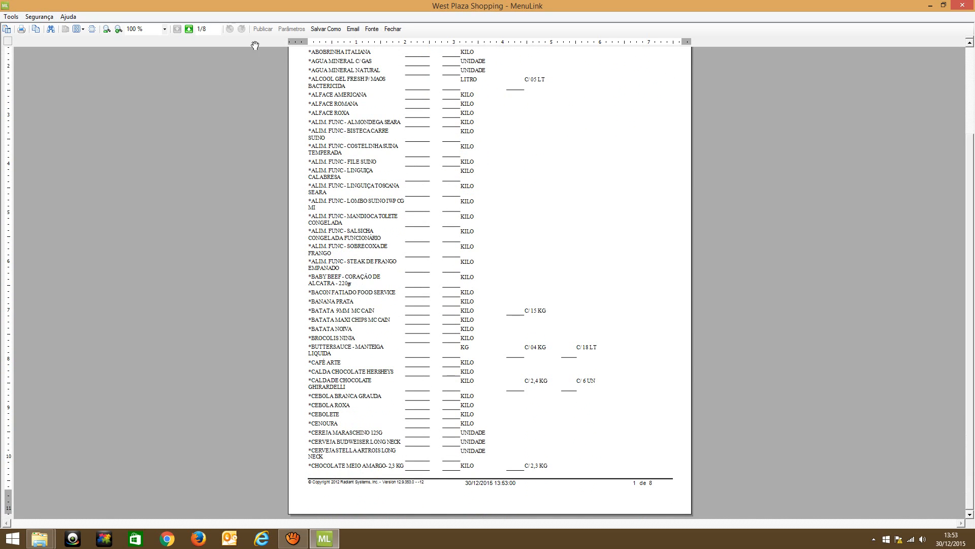
pyautogui.click(185, 31)
pyautogui.click(187, 31)
pyautogui.click(187, 32)
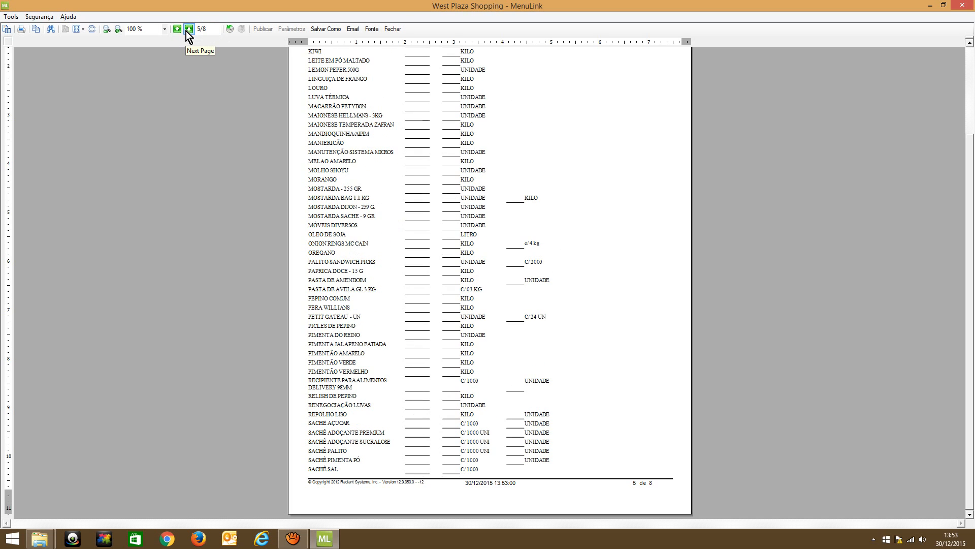
pyautogui.click(186, 31)
pyautogui.click(187, 32)
pyautogui.click(187, 32)
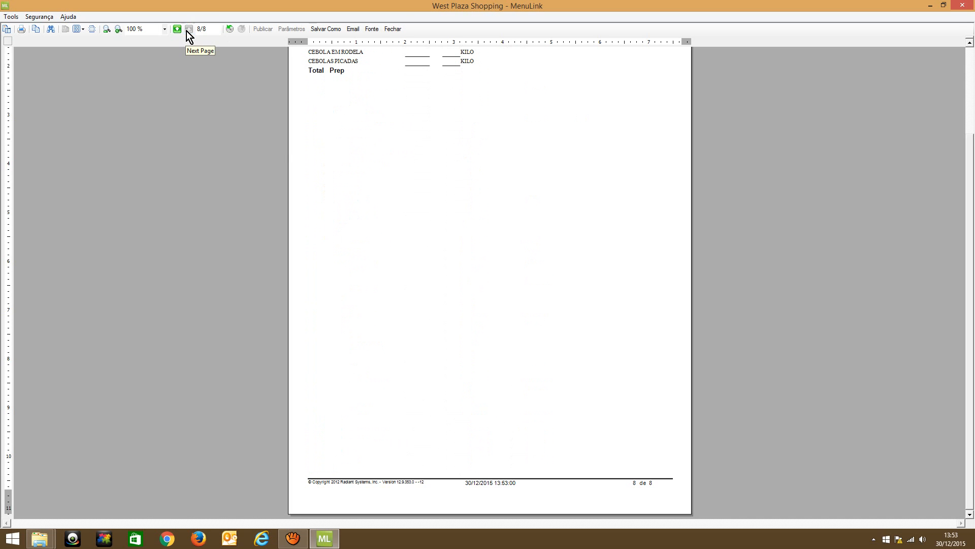
# Go back through the waste worksheet to its first page and close the preview
pyautogui.click(177, 31)
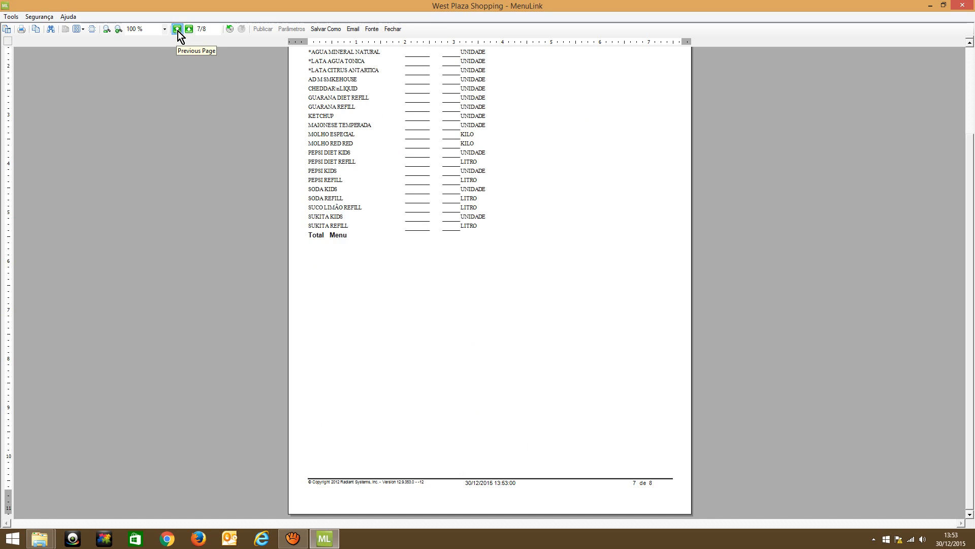
pyautogui.click(178, 31)
pyautogui.click(177, 31)
pyautogui.click(178, 32)
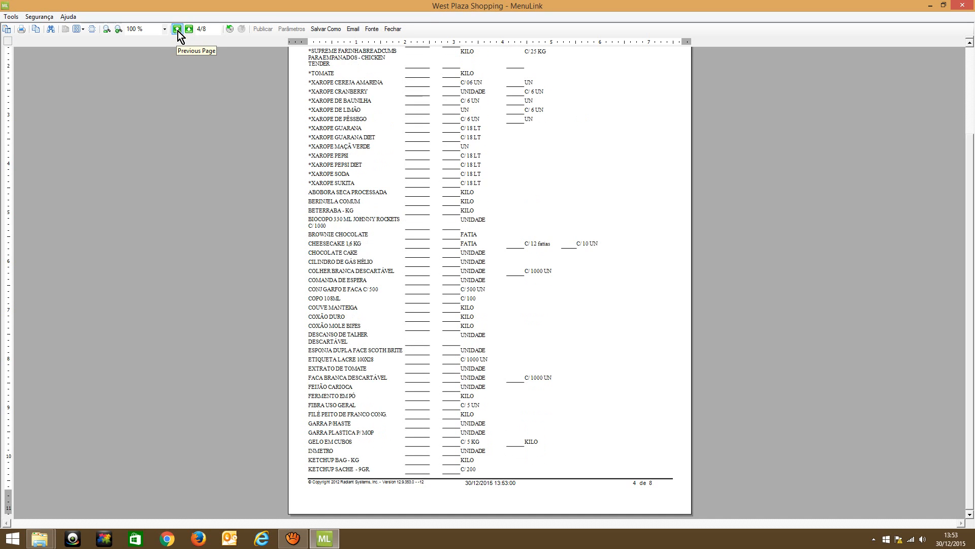
pyautogui.click(178, 31)
pyautogui.click(178, 31)
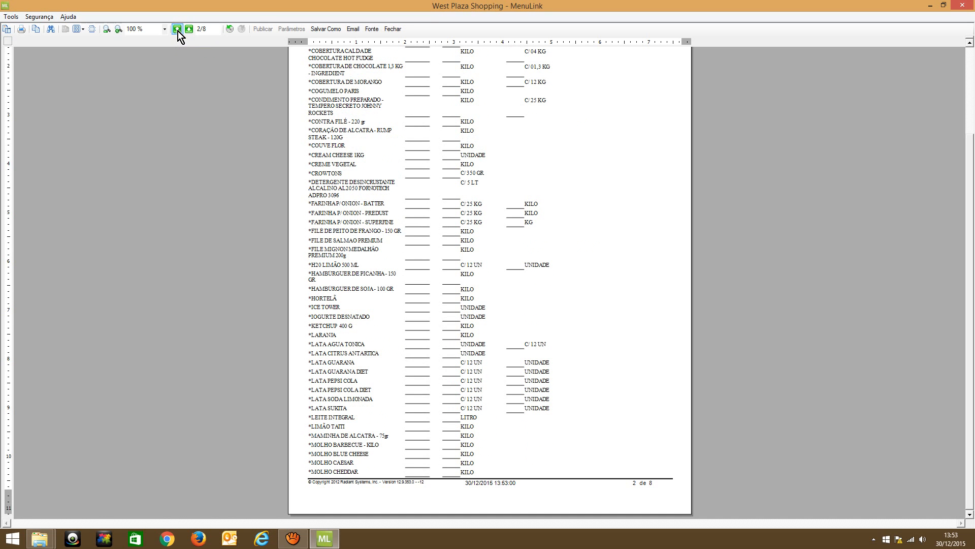
pyautogui.click(178, 31)
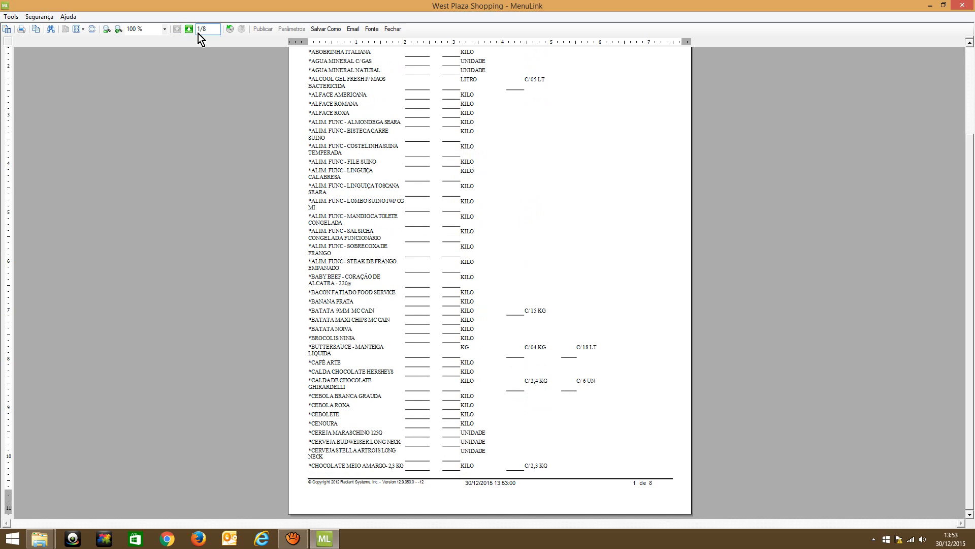
pyautogui.click(192, 32)
pyautogui.click(392, 28)
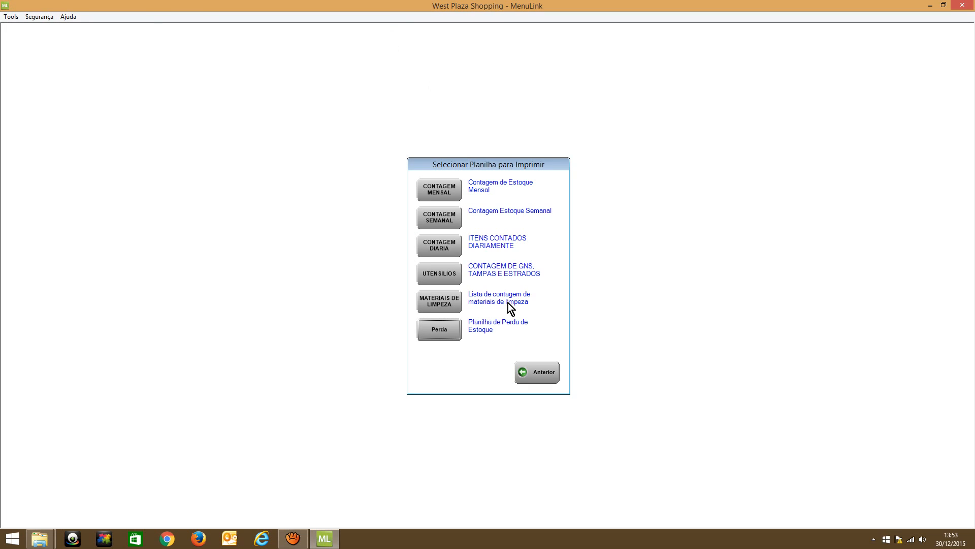
# Leave the worksheet selection, open the stock losses screen, and choose *ALFACE AMERICANA as the lost item
pyautogui.click(531, 371)
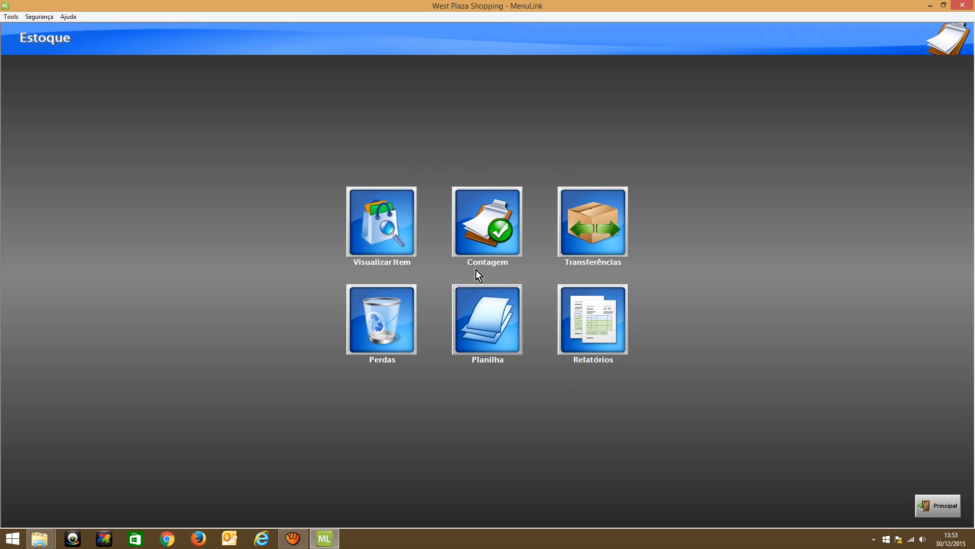
pyautogui.click(382, 324)
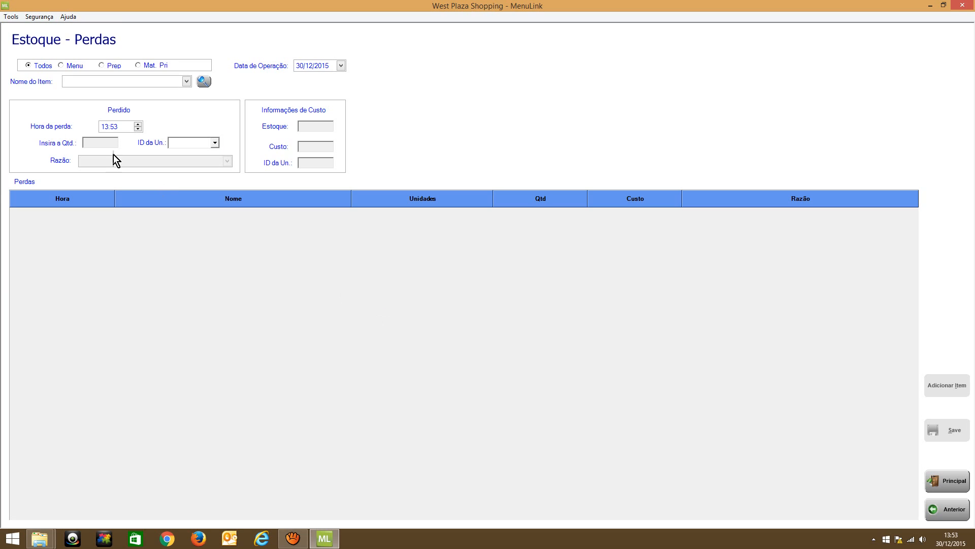
pyautogui.click(187, 83)
pyautogui.scroll(-2, 173, 93)
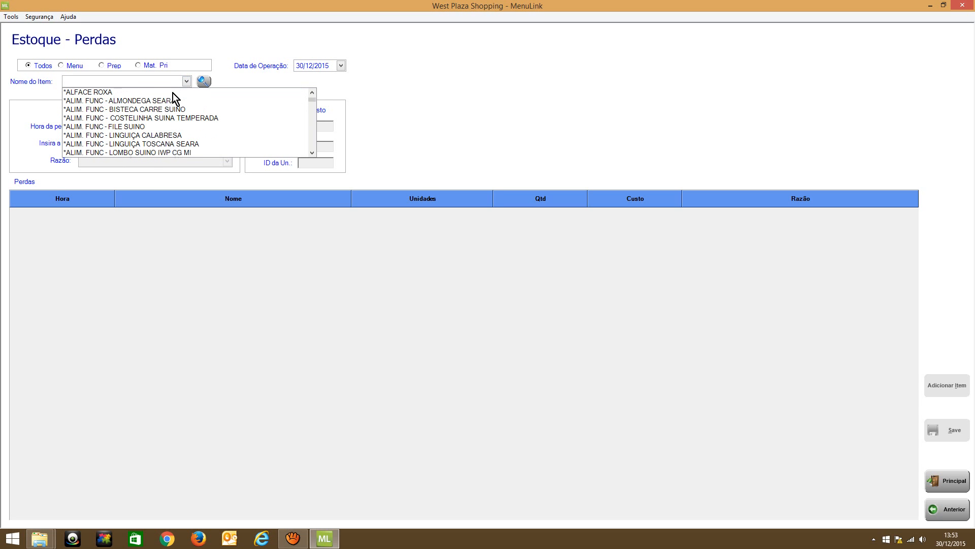
pyautogui.scroll(2, 173, 94)
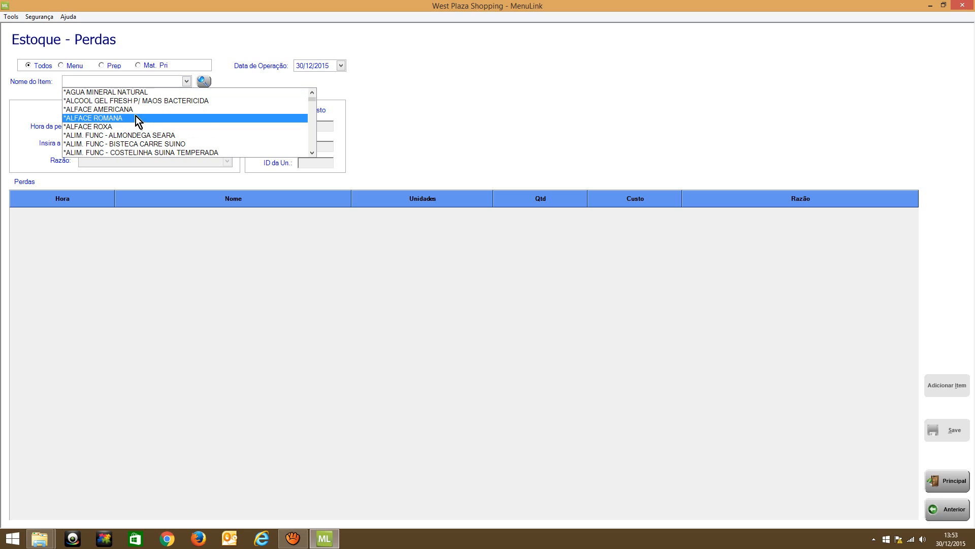
pyautogui.click(136, 110)
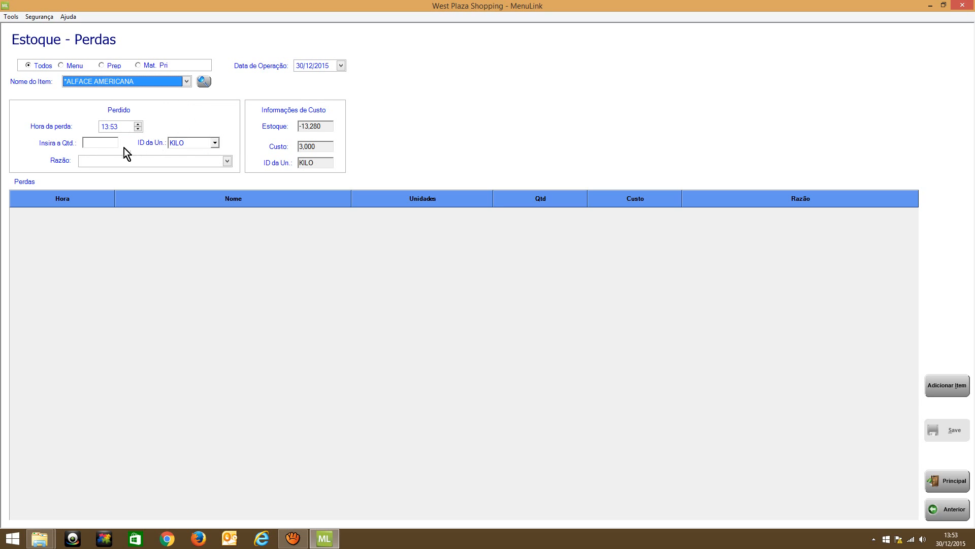
# Enter a loss quantity of 0,500 KILO for the American lettuce with the reason FORA DO PADRÃO
pyautogui.click(97, 142)
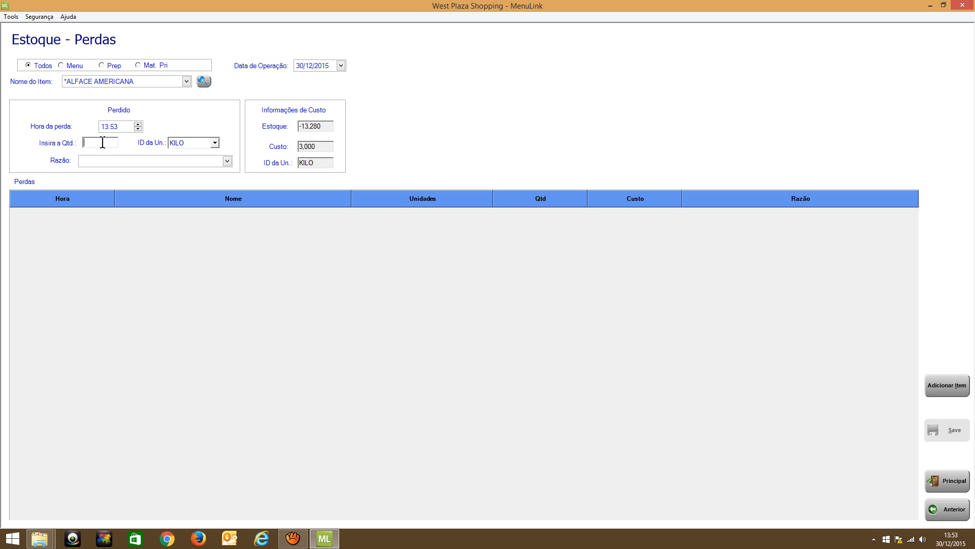
pyautogui.write(',500')
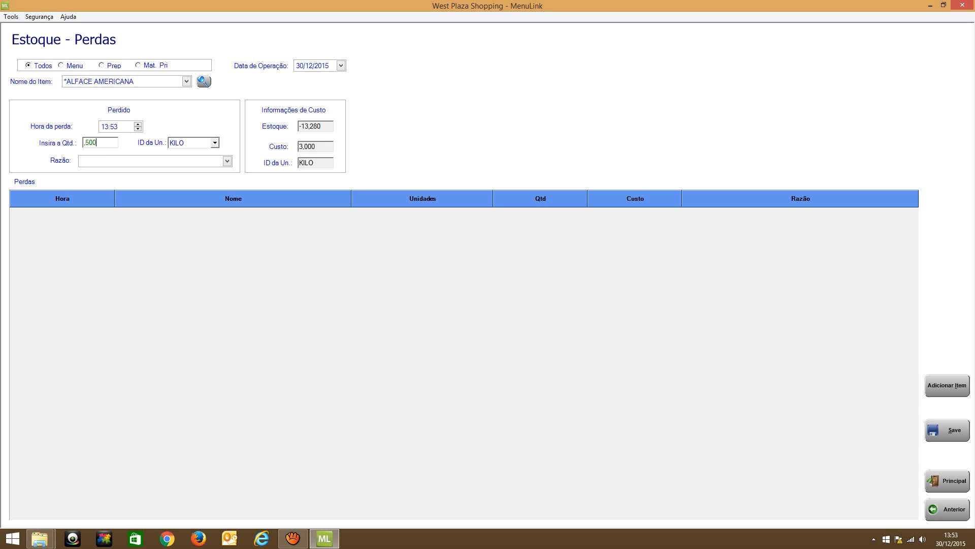
pyautogui.click(218, 144)
pyautogui.click(230, 165)
pyautogui.click(229, 166)
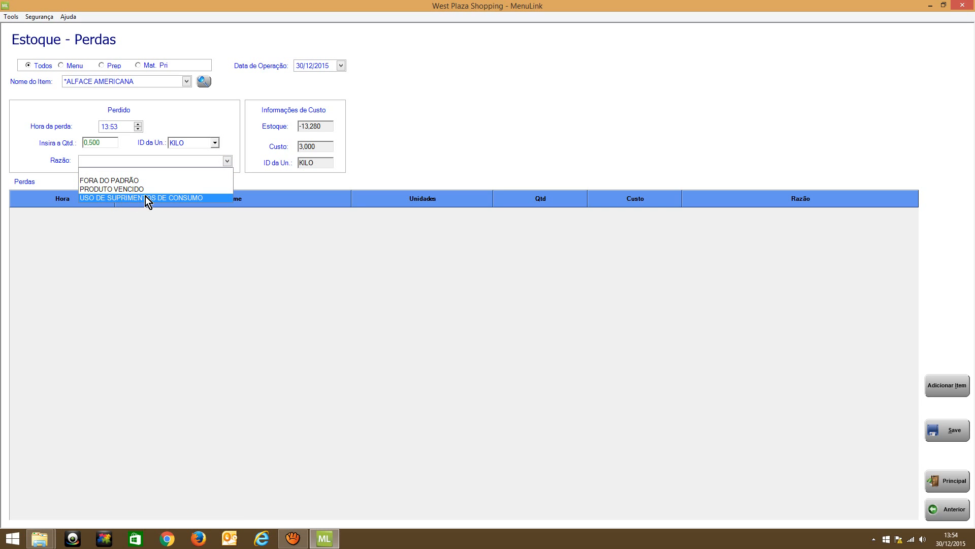
pyautogui.click(123, 181)
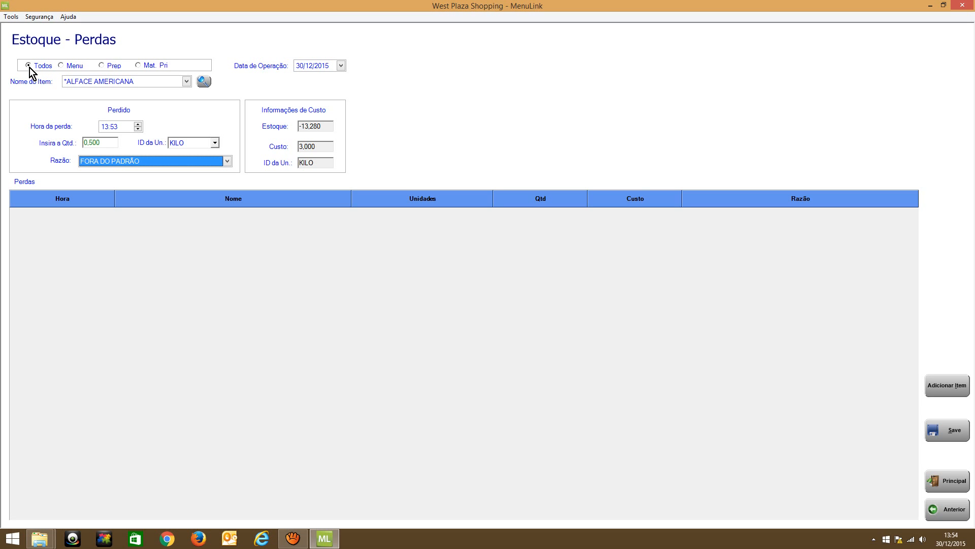
# Change the lost item to *LATA CITRUS ANTARTICA in the full item list
pyautogui.click(187, 82)
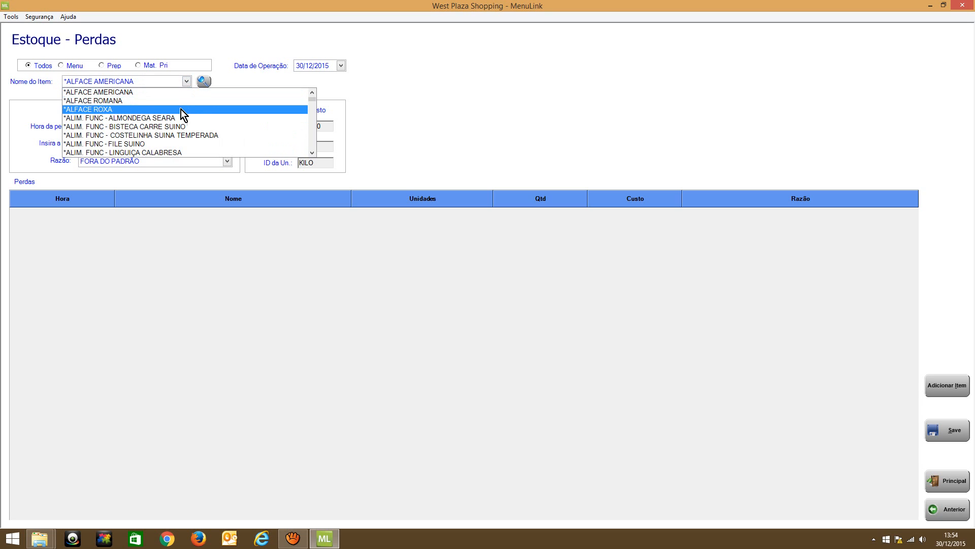
pyautogui.scroll(-2, 182, 127)
pyautogui.click(312, 111)
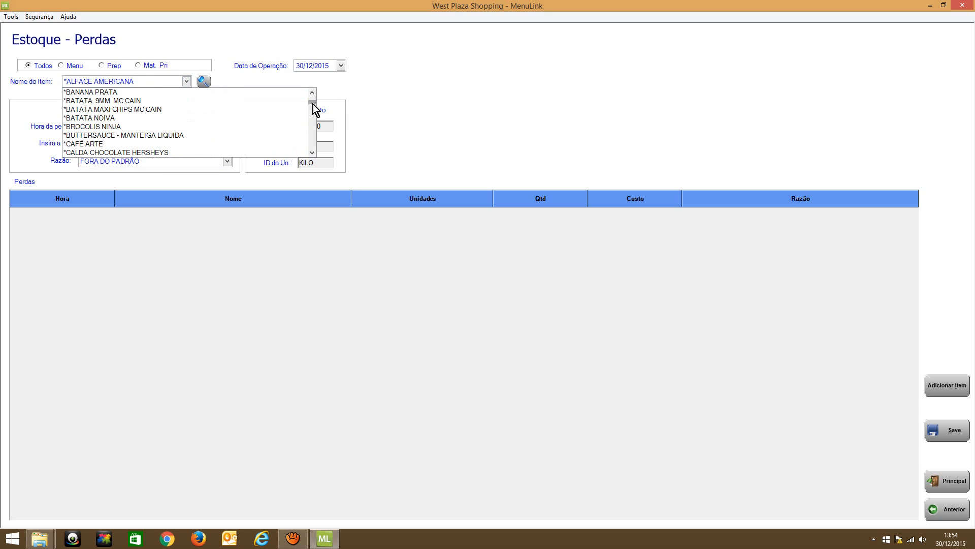
pyautogui.moveTo(314, 104)
pyautogui.mouseDown()
pyautogui.moveTo(309, 156)
pyautogui.moveTo(310, 94)
pyautogui.mouseUp()
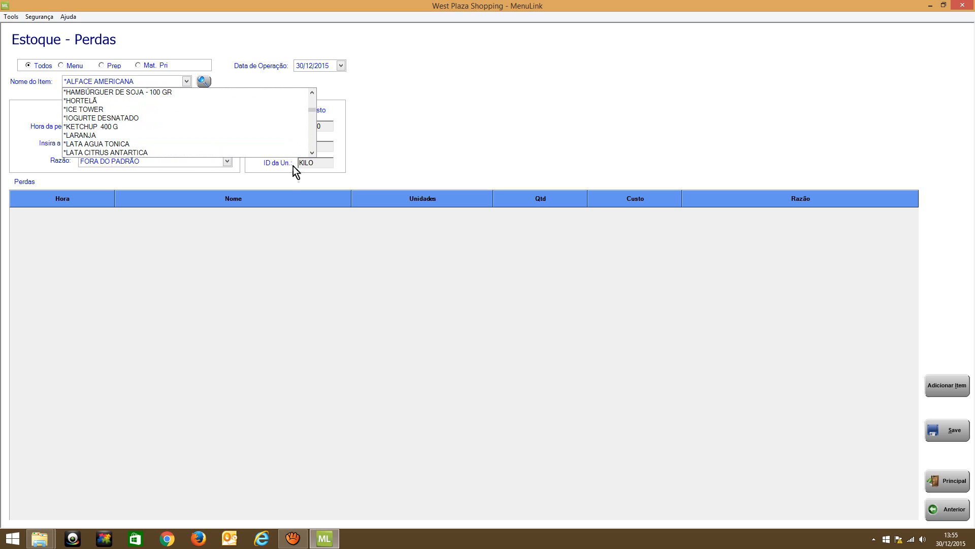
pyautogui.click(189, 153)
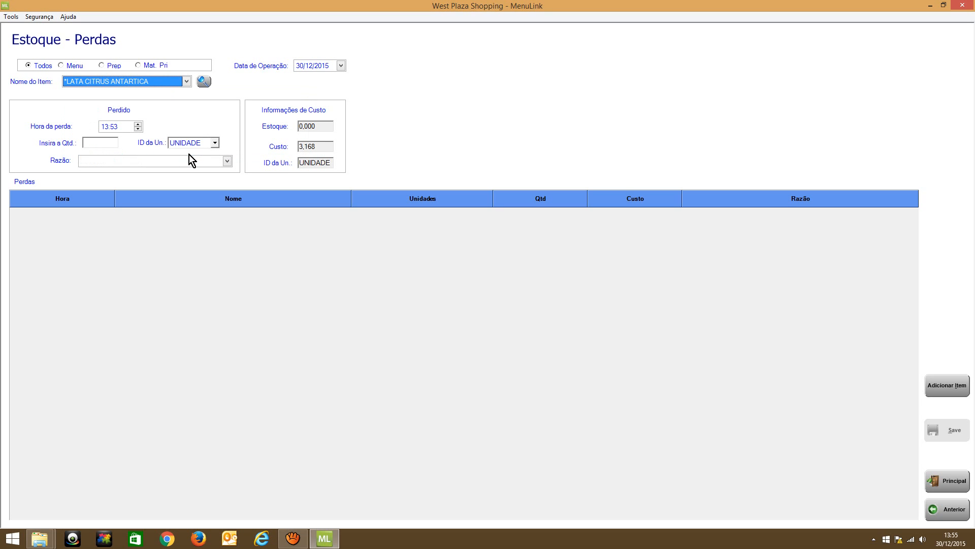
# Enter a loss quantity of 1 UNIDADE for the Citrus can with the reason FORA DO PADRÃO
pyautogui.click(116, 143)
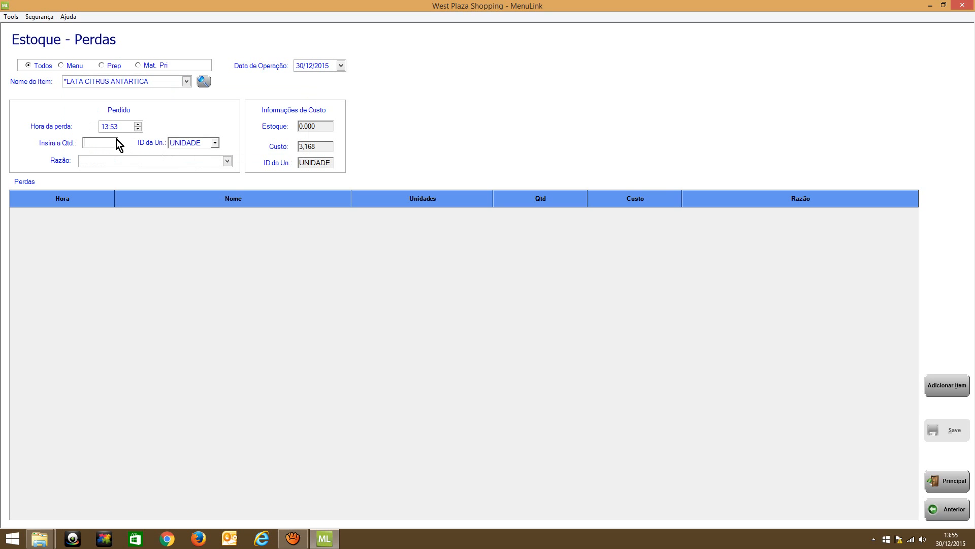
pyautogui.write('1')
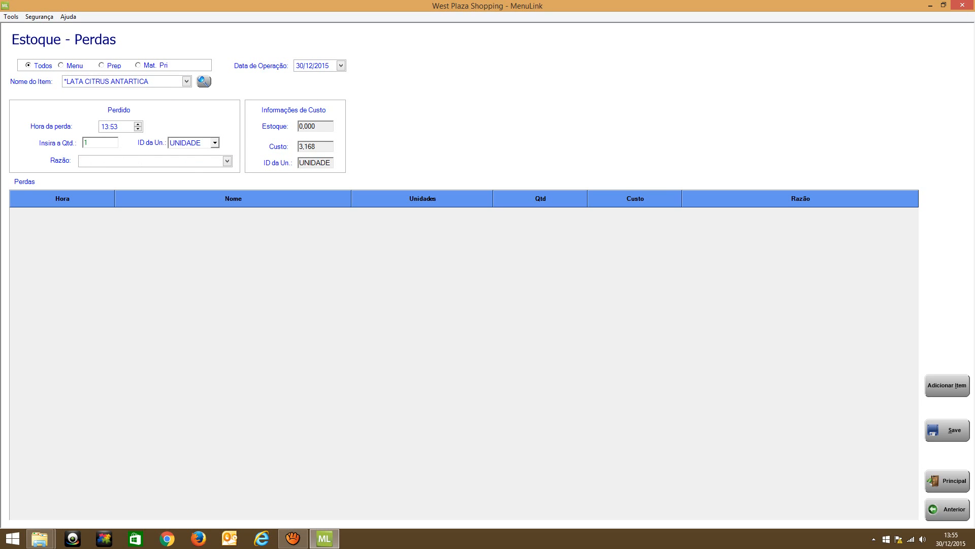
pyautogui.click(227, 162)
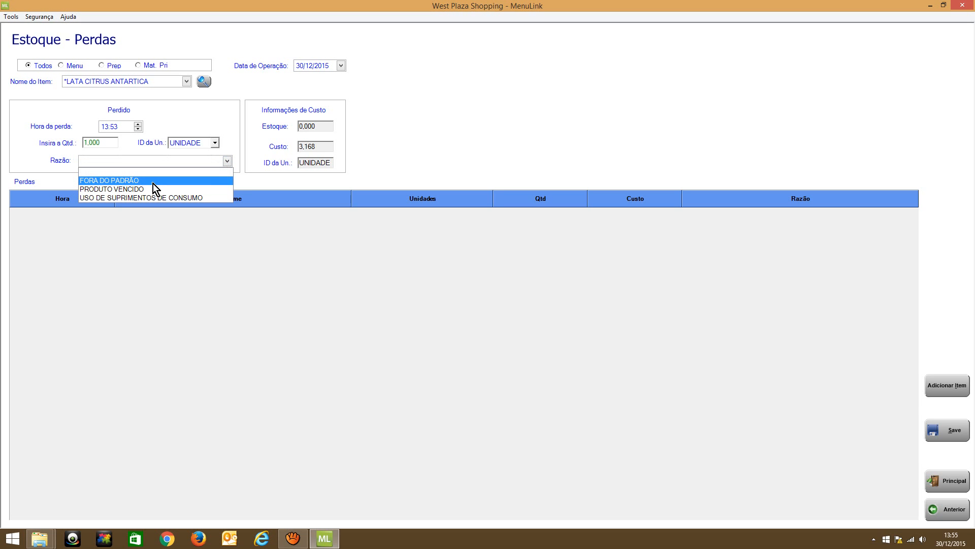
pyautogui.click(153, 181)
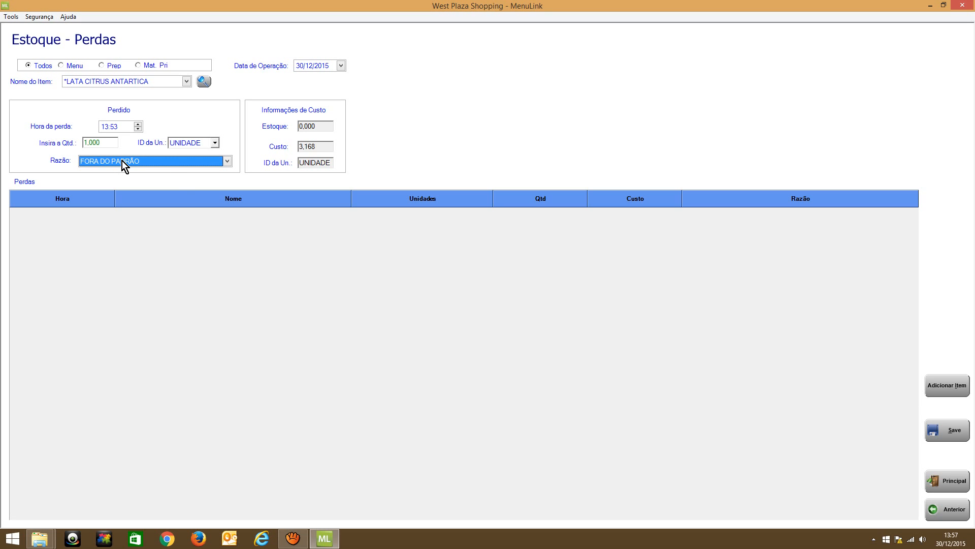
# Review the available loss reasons and examine the full item list from the hamburger entries to the syrups
pyautogui.click(229, 164)
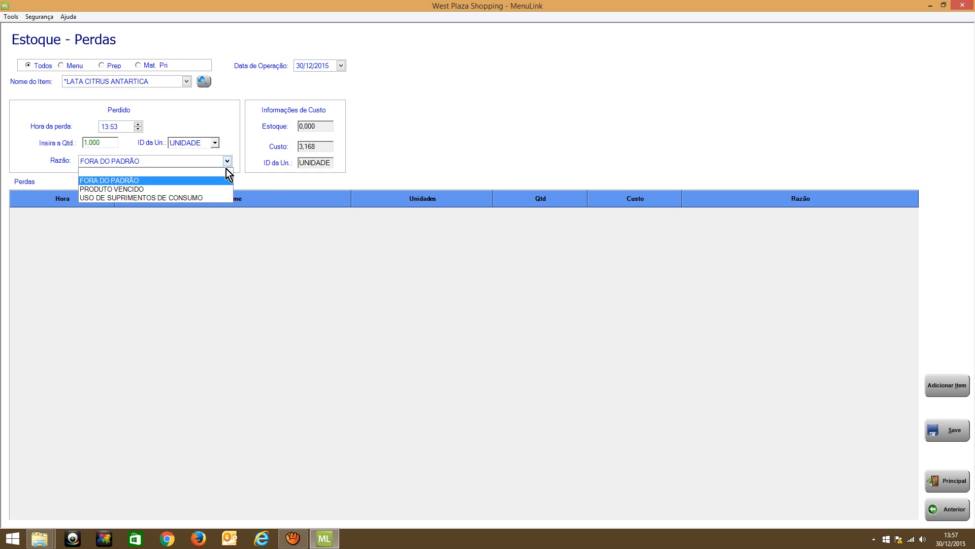
pyautogui.click(116, 105)
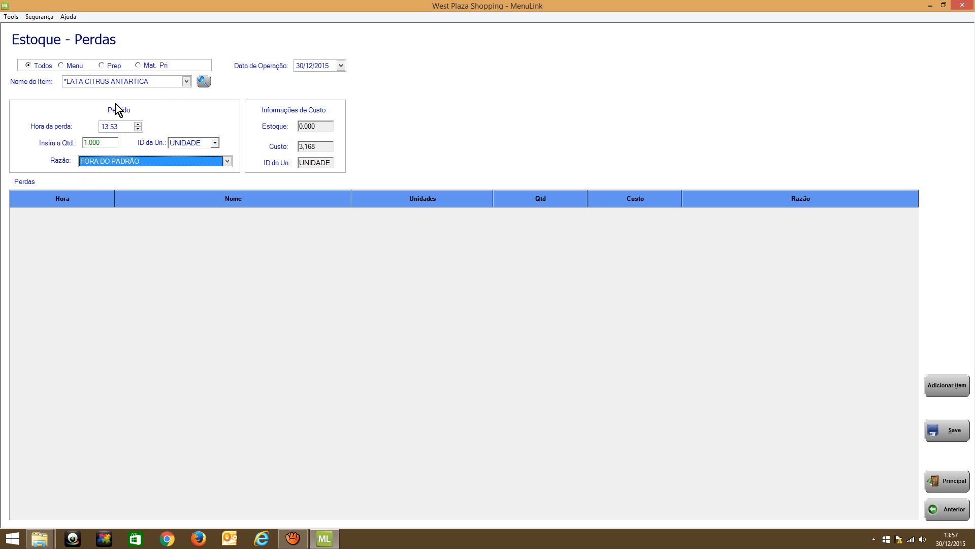
pyautogui.click(182, 83)
pyautogui.scroll(4, 144, 102)
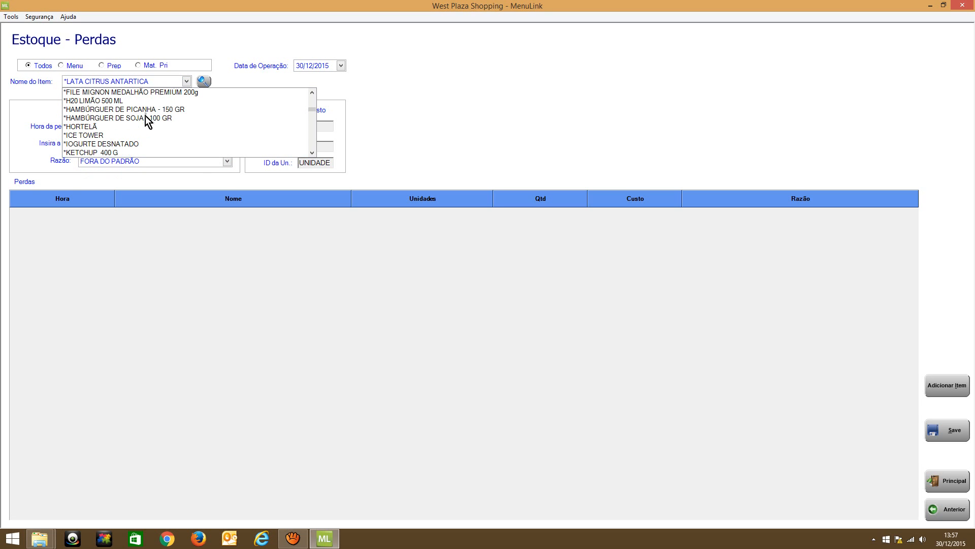
pyautogui.scroll(4, 146, 122)
pyautogui.scroll(-15, 147, 132)
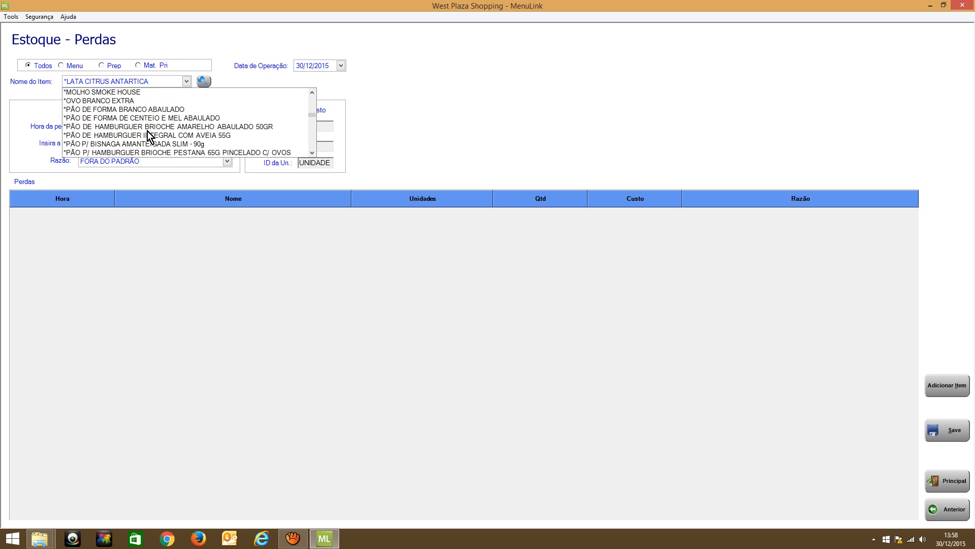
pyautogui.scroll(-10, 147, 132)
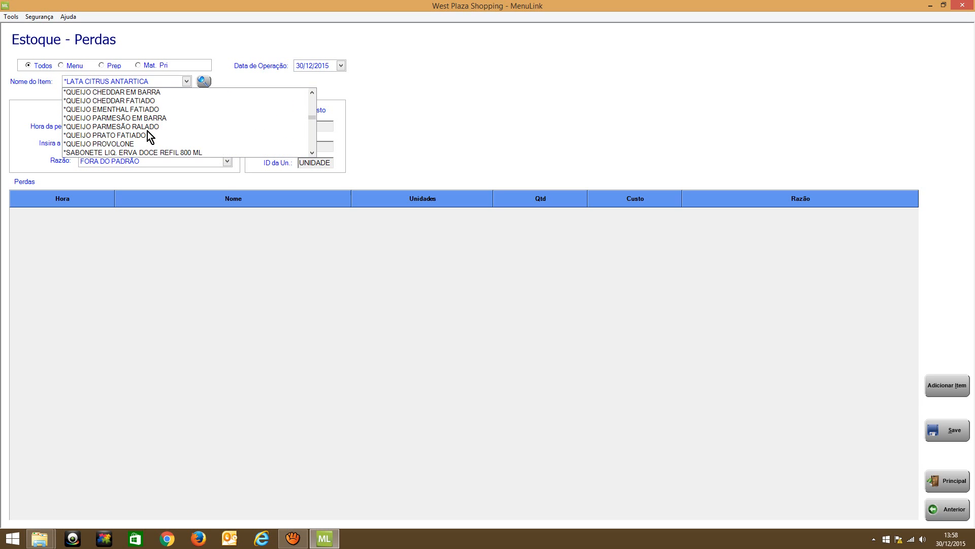
pyautogui.scroll(-1, 135, 115)
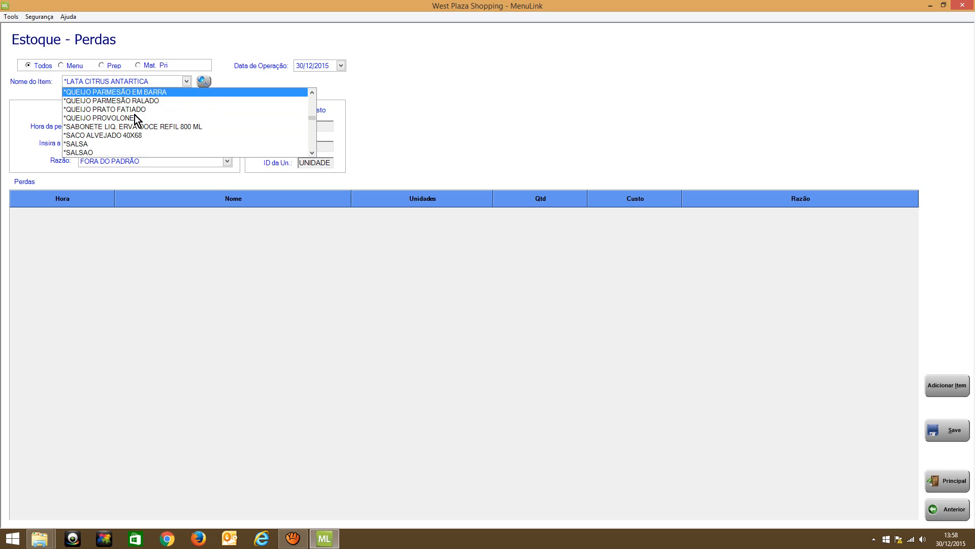
pyautogui.scroll(-10, 152, 111)
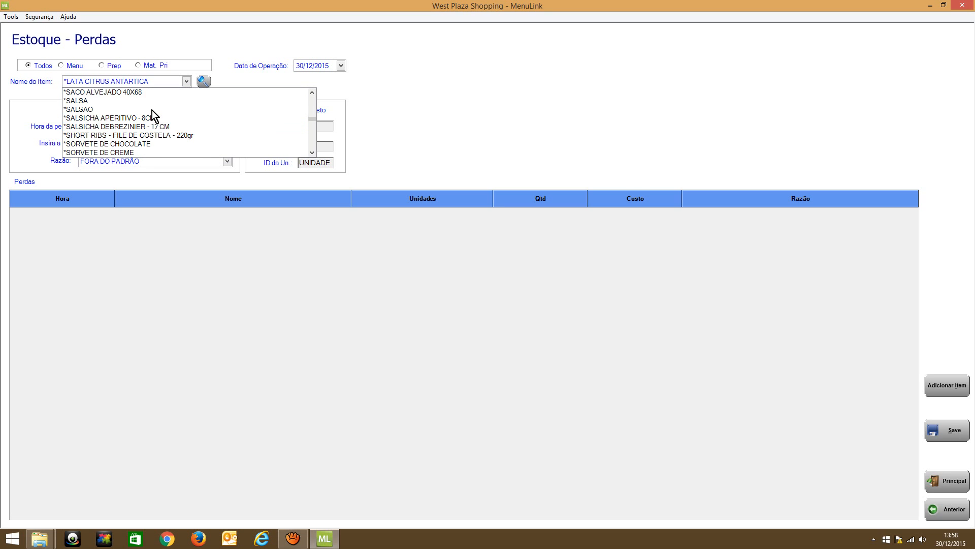
pyautogui.scroll(-1, 152, 110)
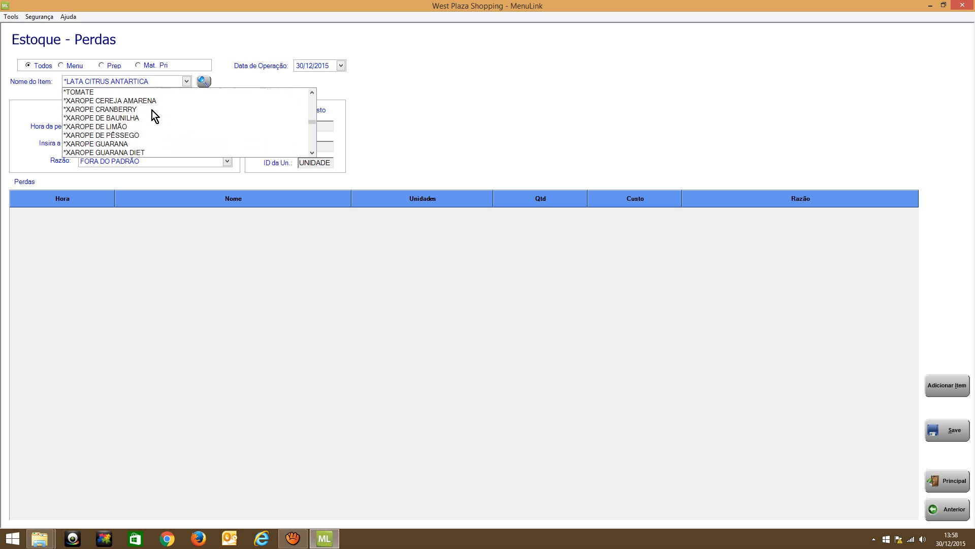
pyautogui.scroll(-2, 150, 107)
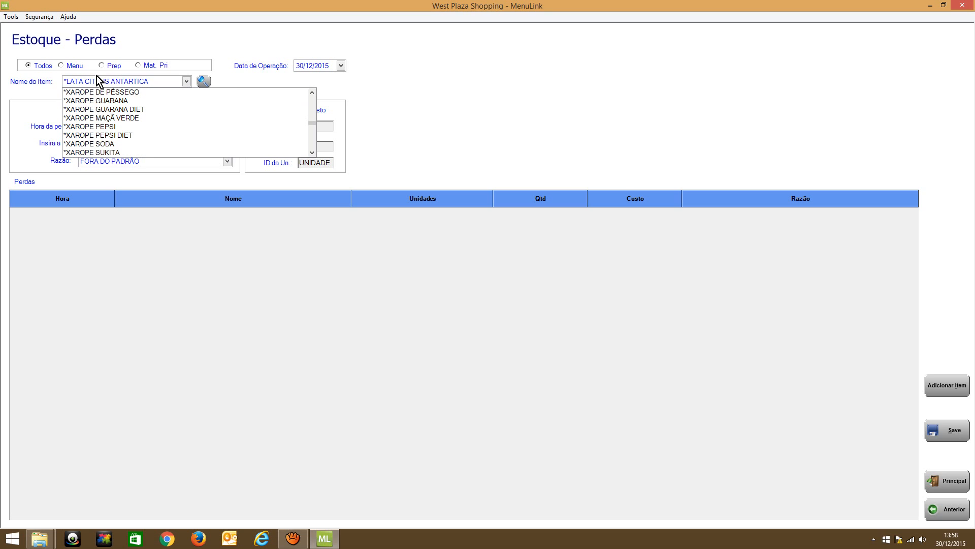
# Restrict the loss items to the Menu type, continuing without saving the current entry
pyautogui.click(64, 66)
pyautogui.click(64, 66)
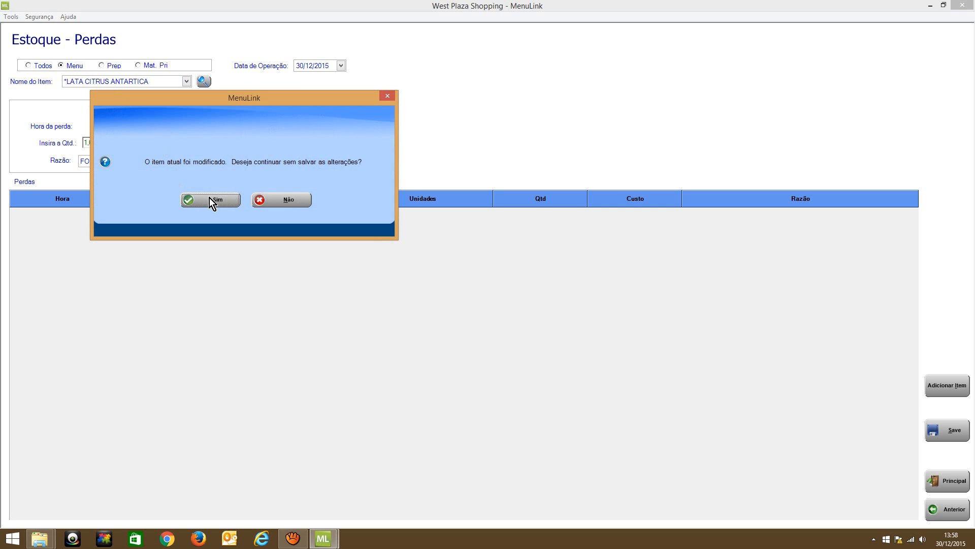
pyautogui.click(276, 199)
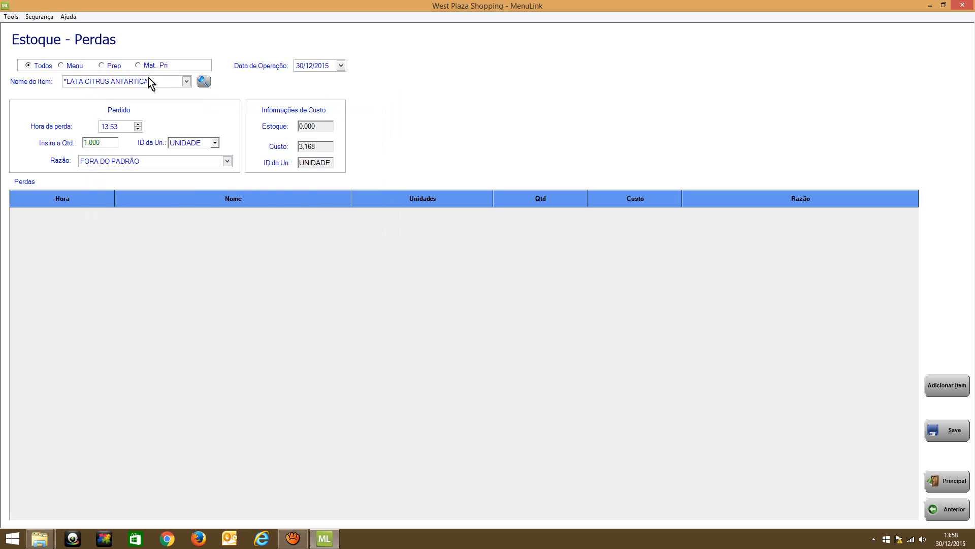
pyautogui.click(62, 65)
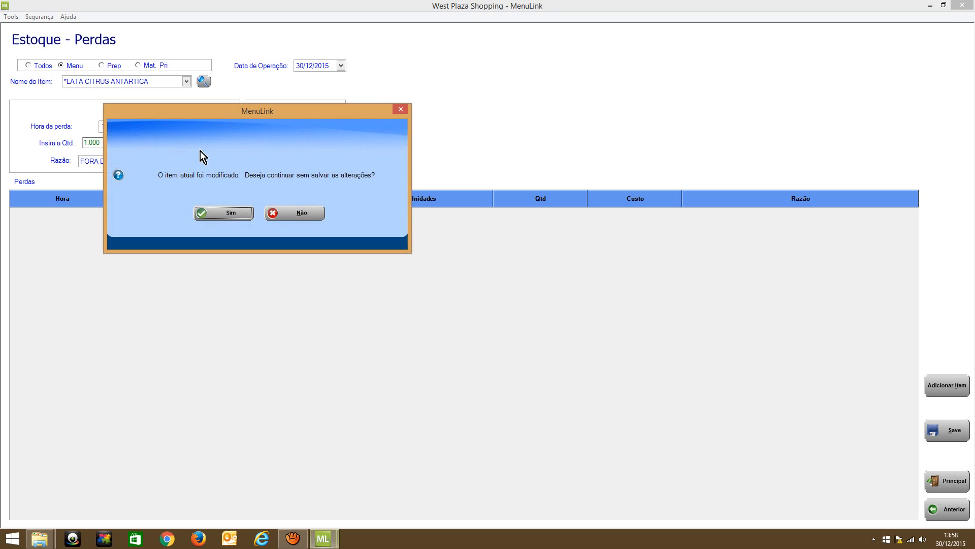
pyautogui.click(220, 214)
# Browse the Menu-type items, select *LATA CITRUS ANTARTICA as the lost item, and leave the losses form without entering a quantity
pyautogui.click(184, 84)
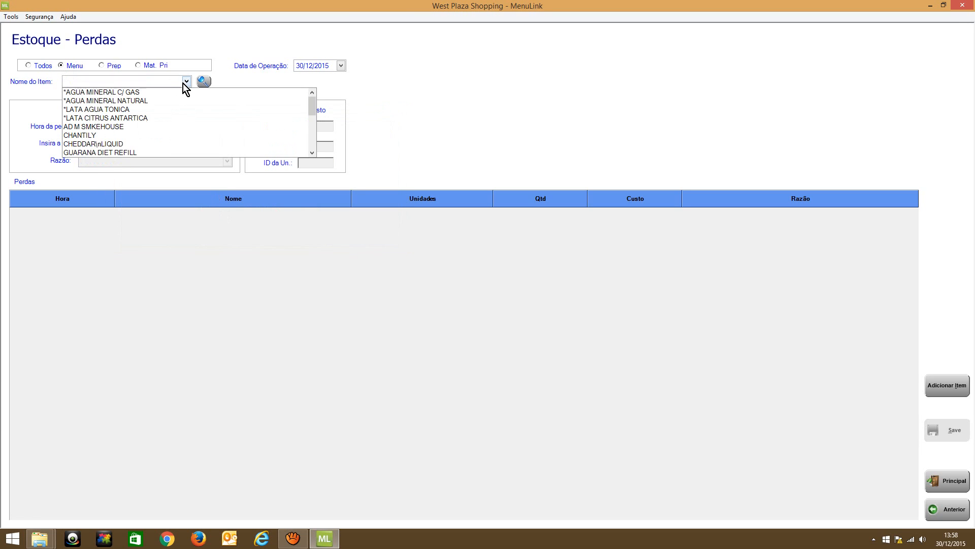
pyautogui.scroll(-8, 163, 106)
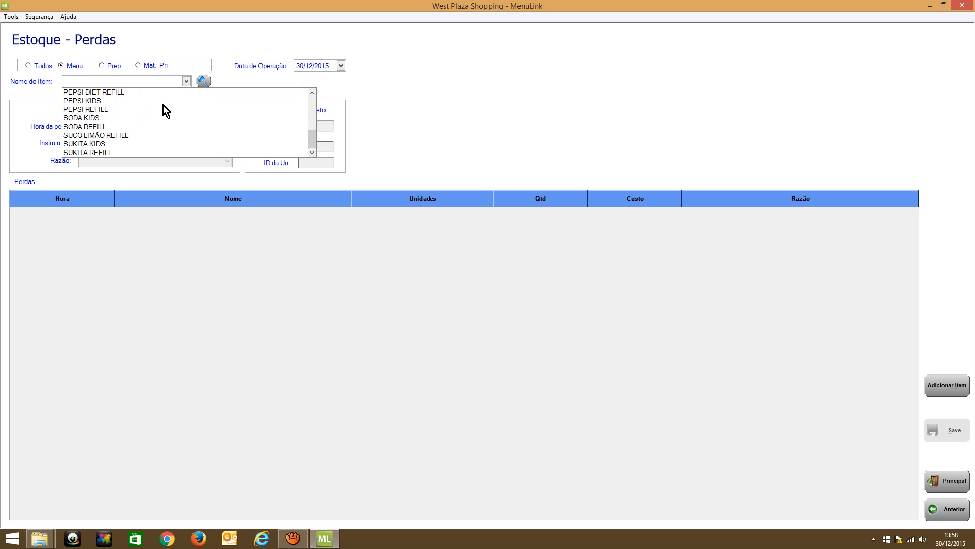
pyautogui.scroll(8, 163, 106)
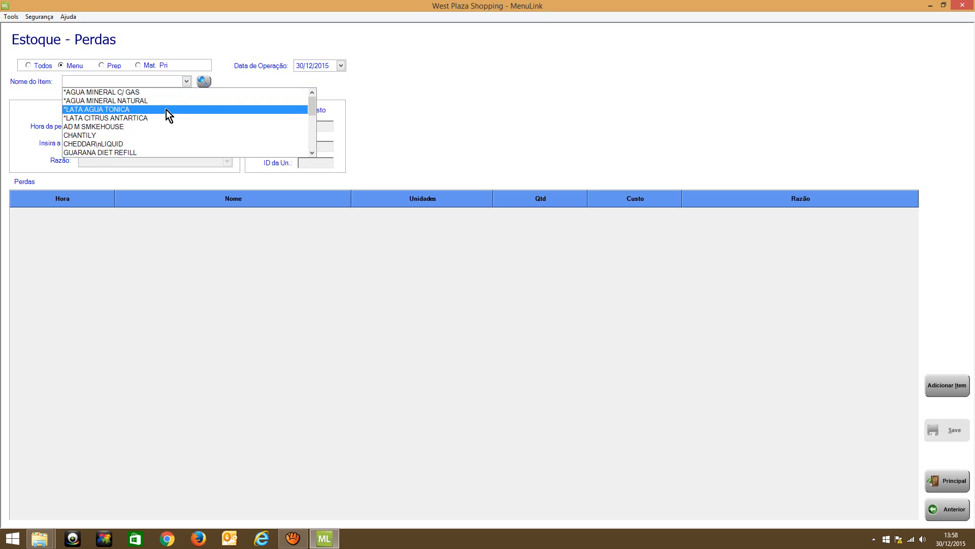
pyautogui.scroll(-8, 165, 114)
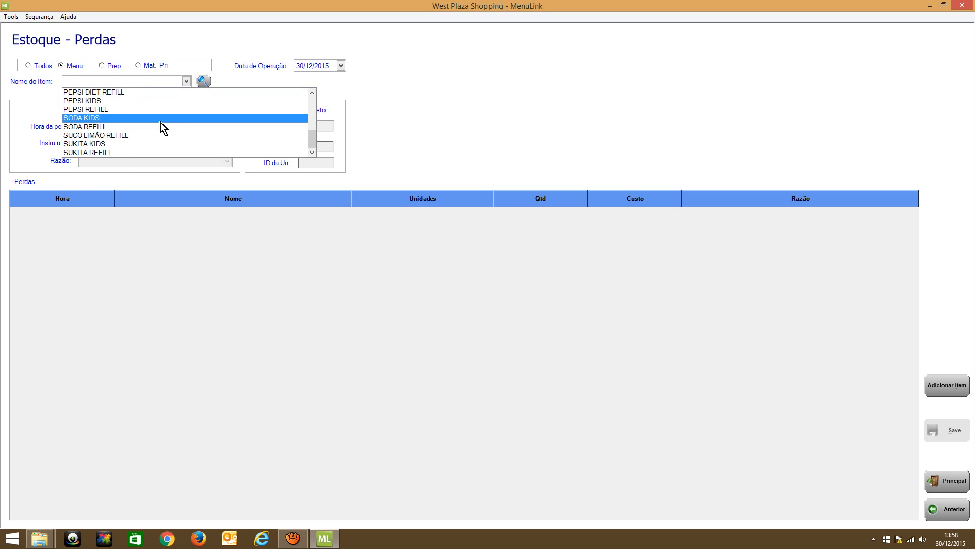
pyautogui.scroll(2, 113, 123)
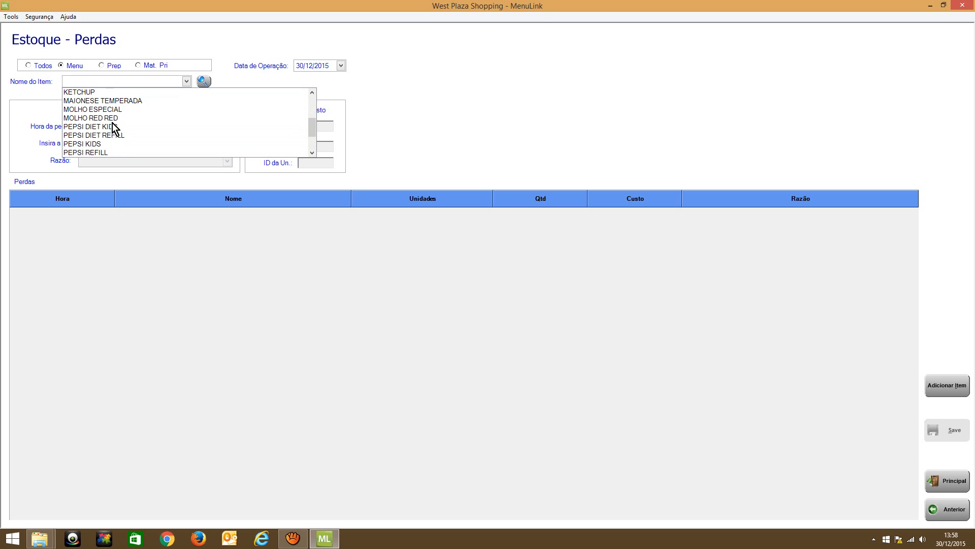
pyautogui.scroll(2, 112, 123)
pyautogui.scroll(1, 112, 124)
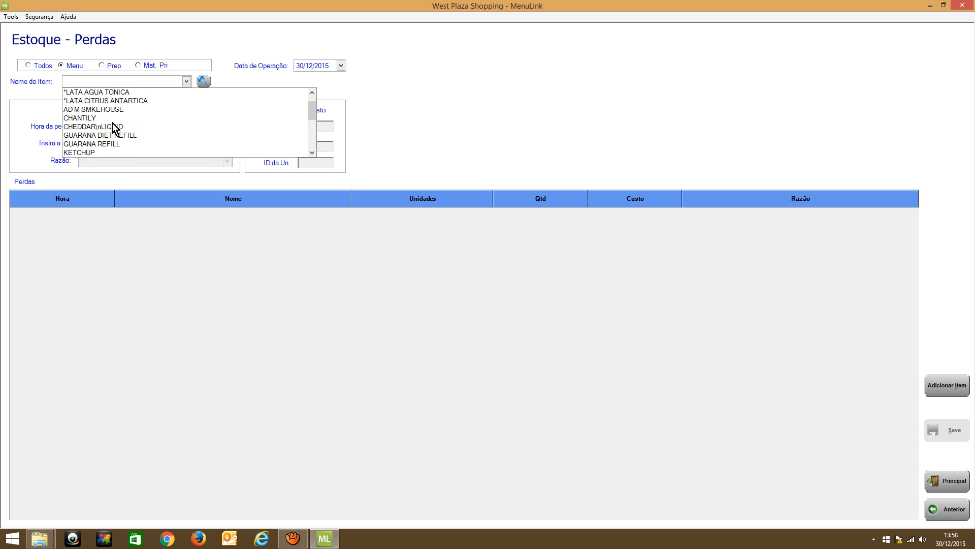
pyautogui.scroll(1, 116, 129)
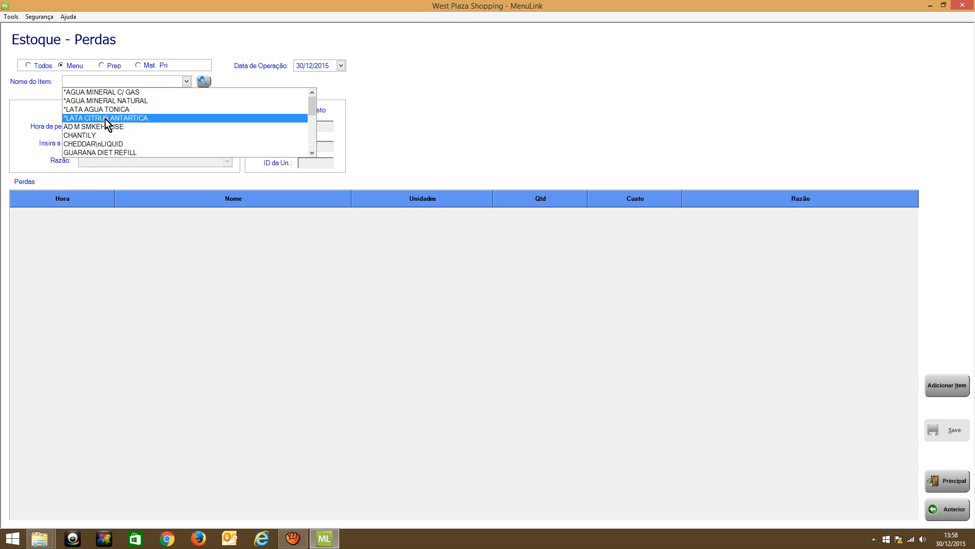
pyautogui.click(147, 118)
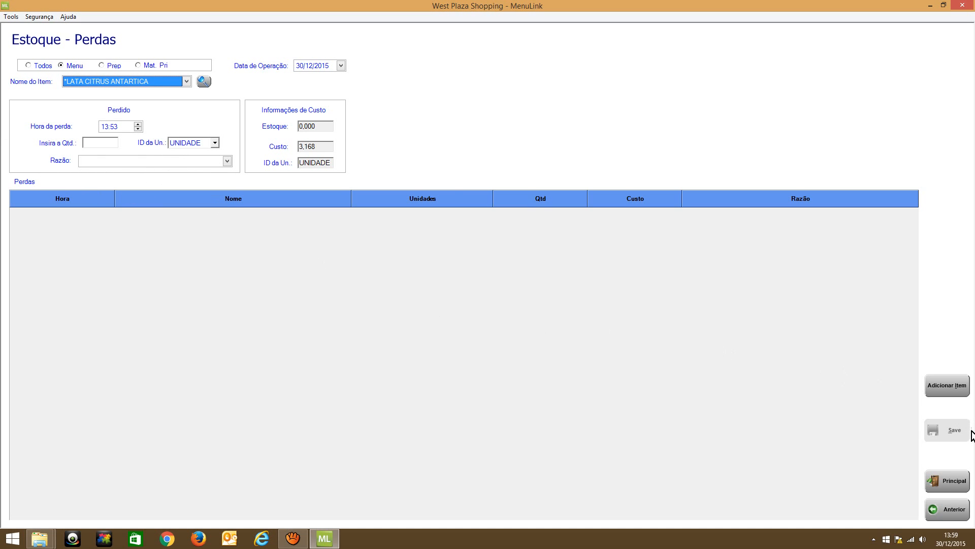
pyautogui.click(948, 508)
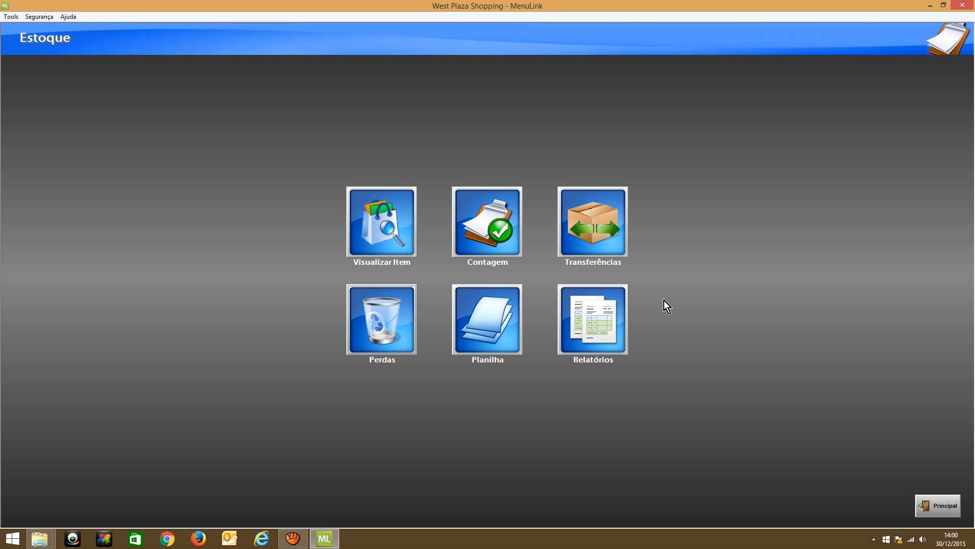
# Revisit the count, worksheet and losses sections of the stock module and return to its overview
pyautogui.click(476, 238)
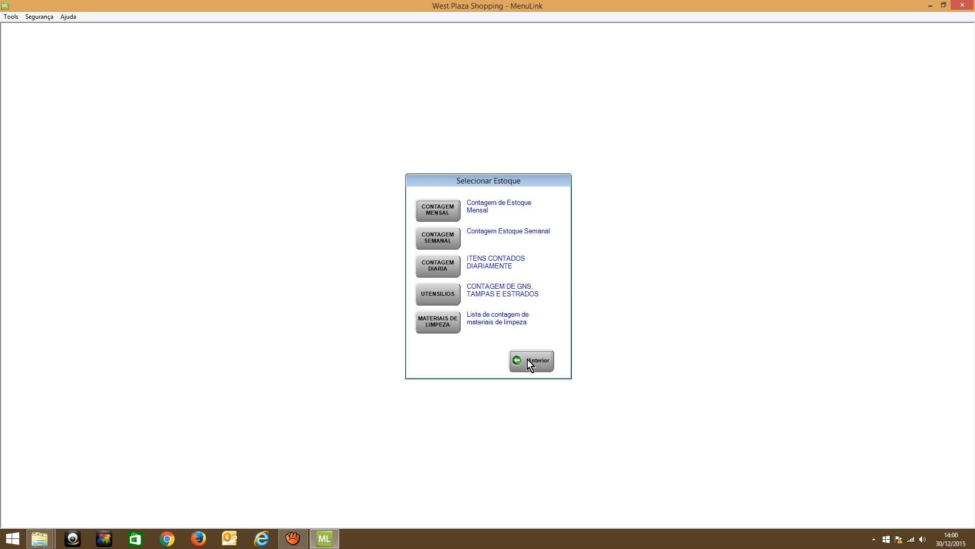
pyautogui.click(528, 359)
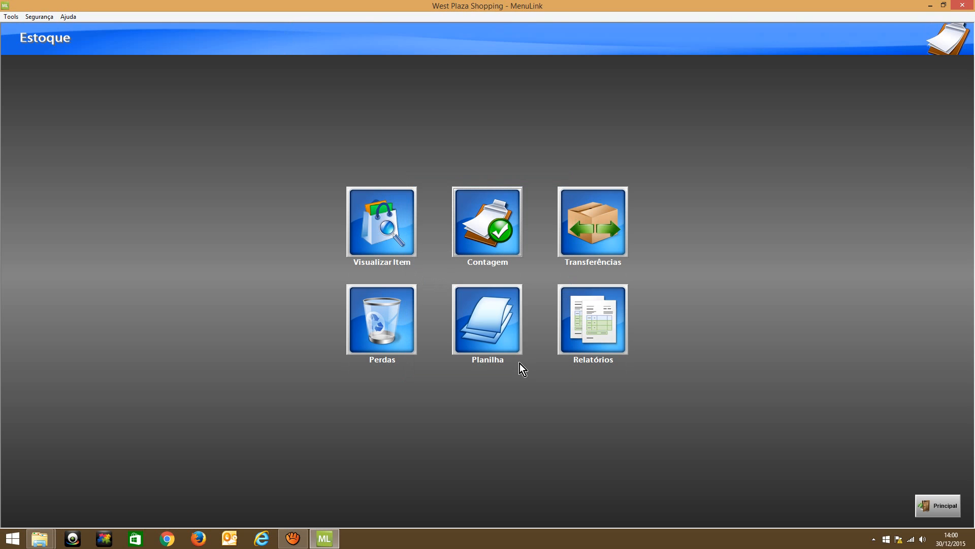
pyautogui.click(500, 345)
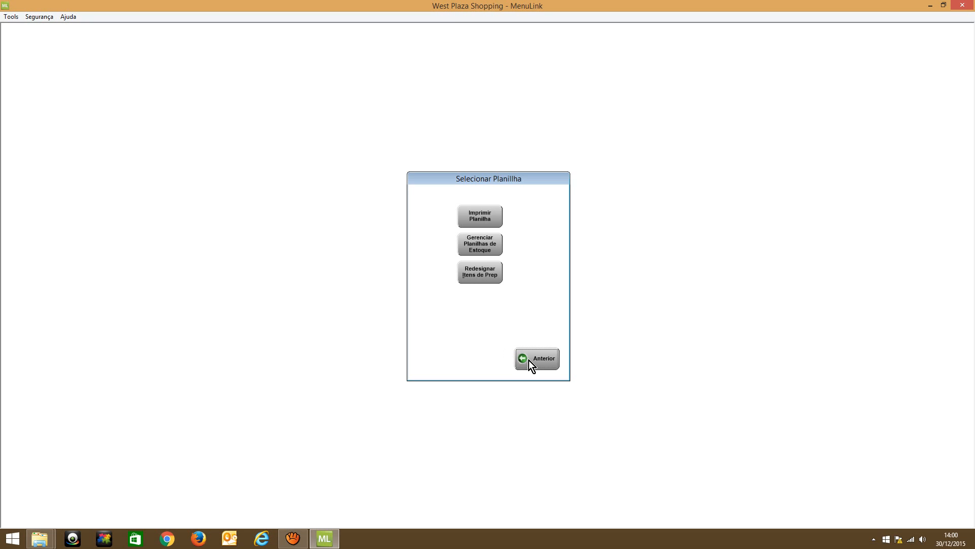
pyautogui.click(529, 360)
pyautogui.click(378, 346)
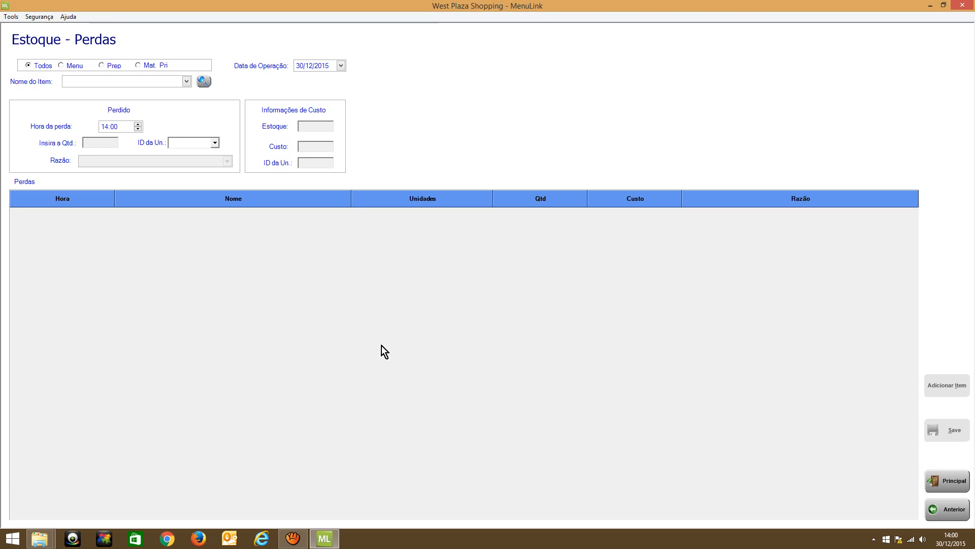
pyautogui.click(950, 508)
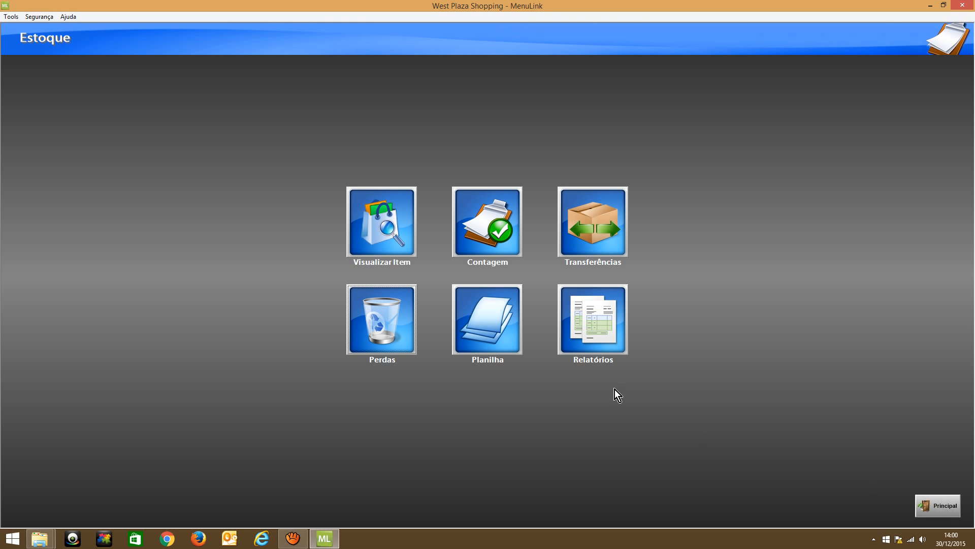